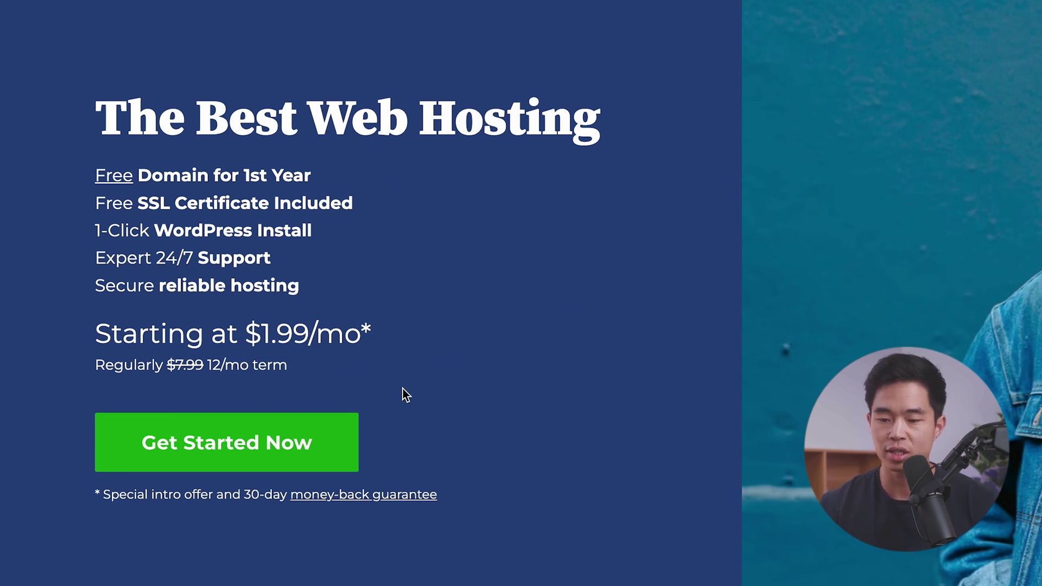
Start the web hosting sign-up, compare the WordPress hosting plans' features and select the Basic plan
{"action": "left_click", "coordinate": [274, 442]}
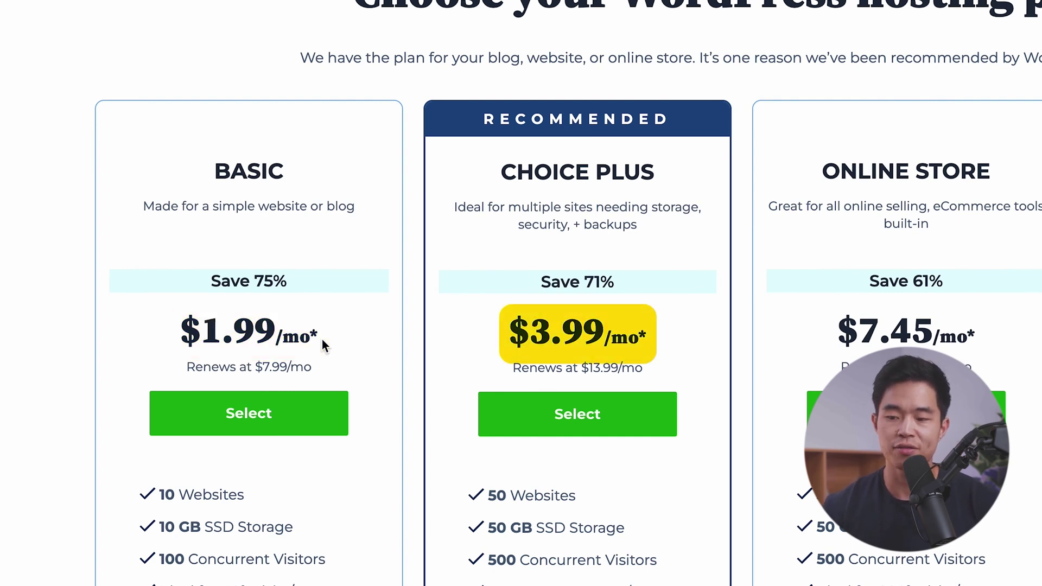
{"action": "scroll", "coordinate": [431, 522], "scroll_direction": "down", "scroll_amount": 1}
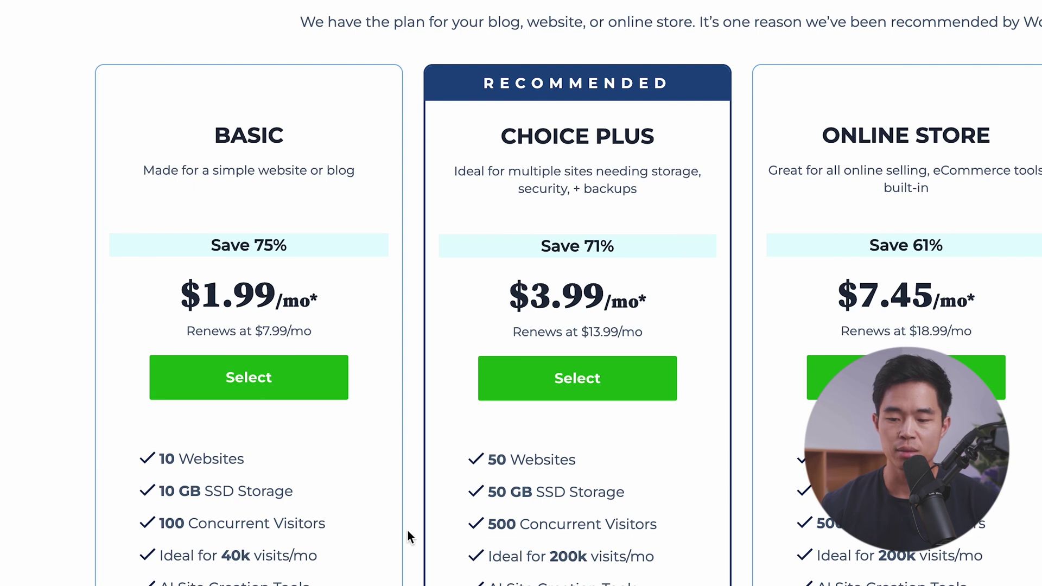
{"action": "scroll", "coordinate": [408, 532], "scroll_direction": "down", "scroll_amount": 4}
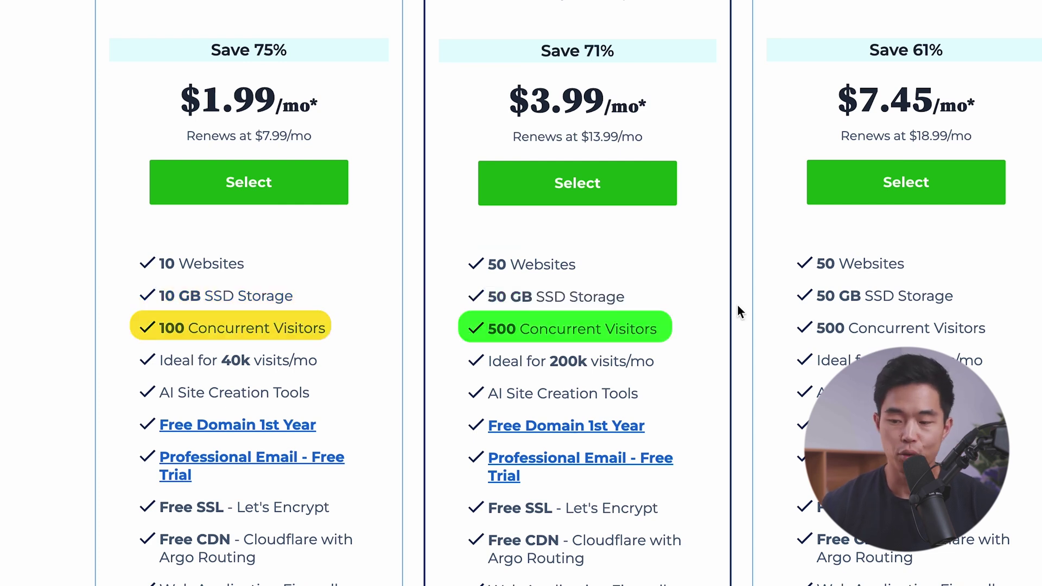
{"action": "scroll", "coordinate": [737, 311], "scroll_direction": "down", "scroll_amount": 1}
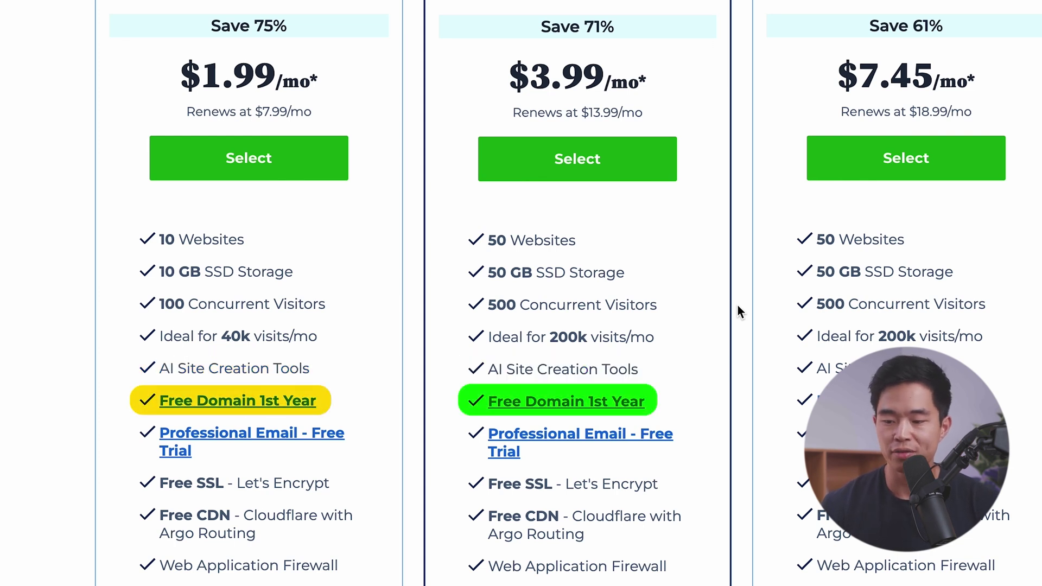
{"action": "scroll", "coordinate": [739, 312], "scroll_direction": "down", "scroll_amount": 2}
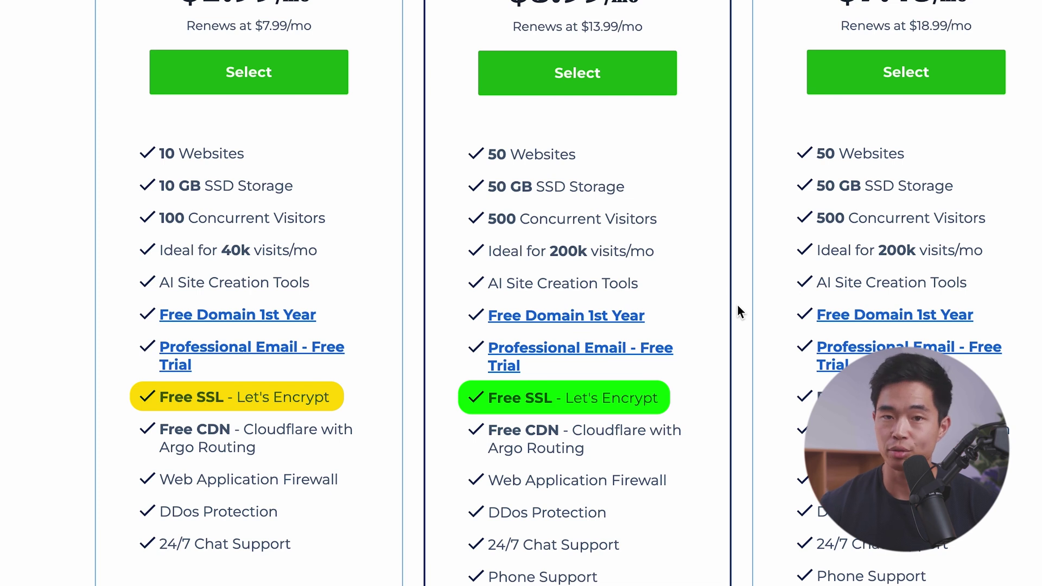
{"action": "scroll", "coordinate": [738, 311], "scroll_direction": "down", "scroll_amount": 3}
{"action": "scroll", "coordinate": [737, 310], "scroll_direction": "down", "scroll_amount": 7}
{"action": "scroll", "coordinate": [737, 310], "scroll_direction": "up", "scroll_amount": 15}
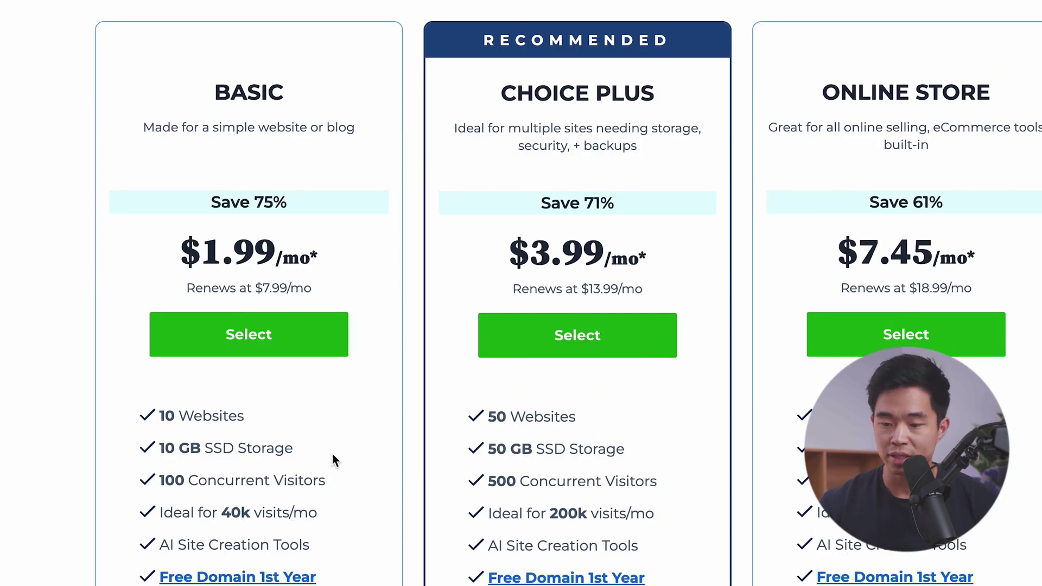
{"action": "left_click", "coordinate": [253, 339]}
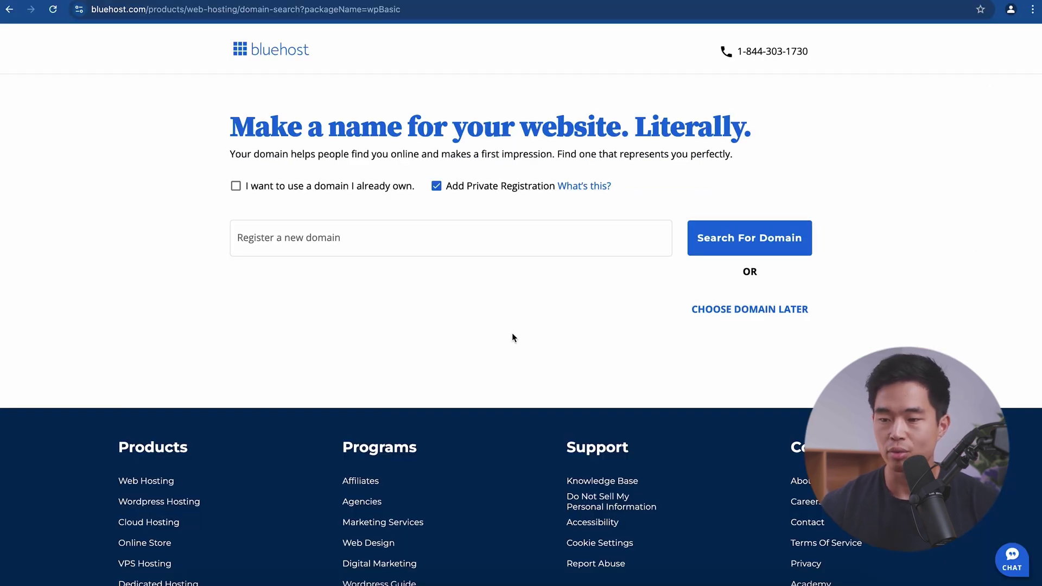
Search for the new website's domain name to add it to the order, and review the cart items
{"action": "type", "text": "charliechangwebsite8"}
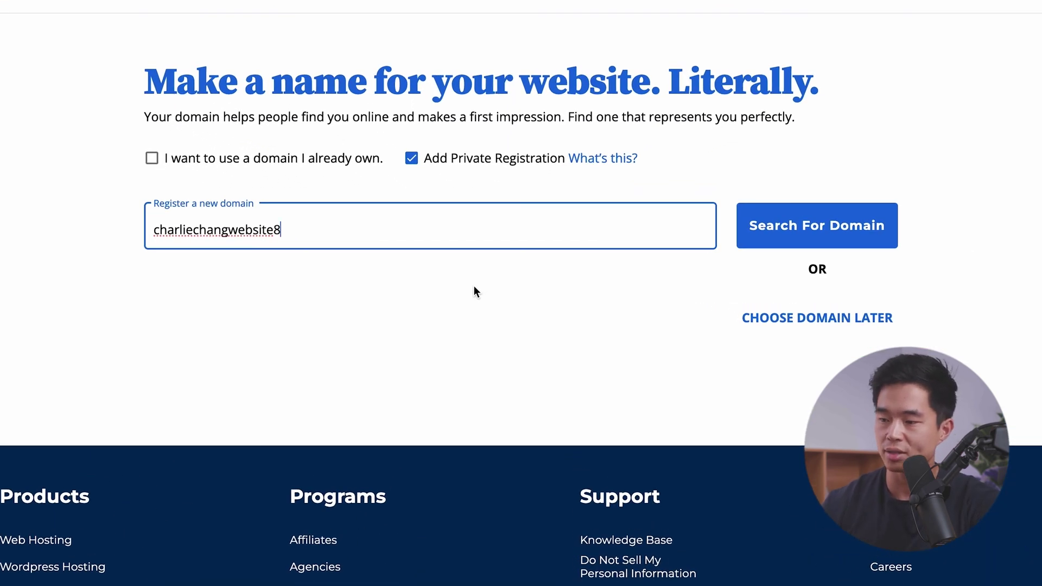
{"action": "left_click", "coordinate": [842, 235]}
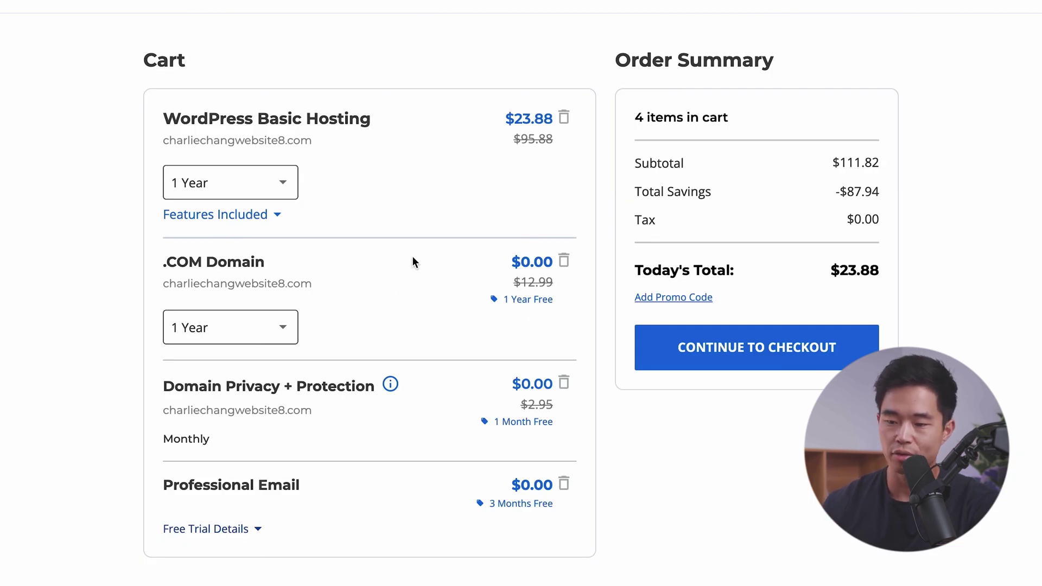
{"action": "scroll", "coordinate": [453, 321], "scroll_direction": "down", "scroll_amount": 1}
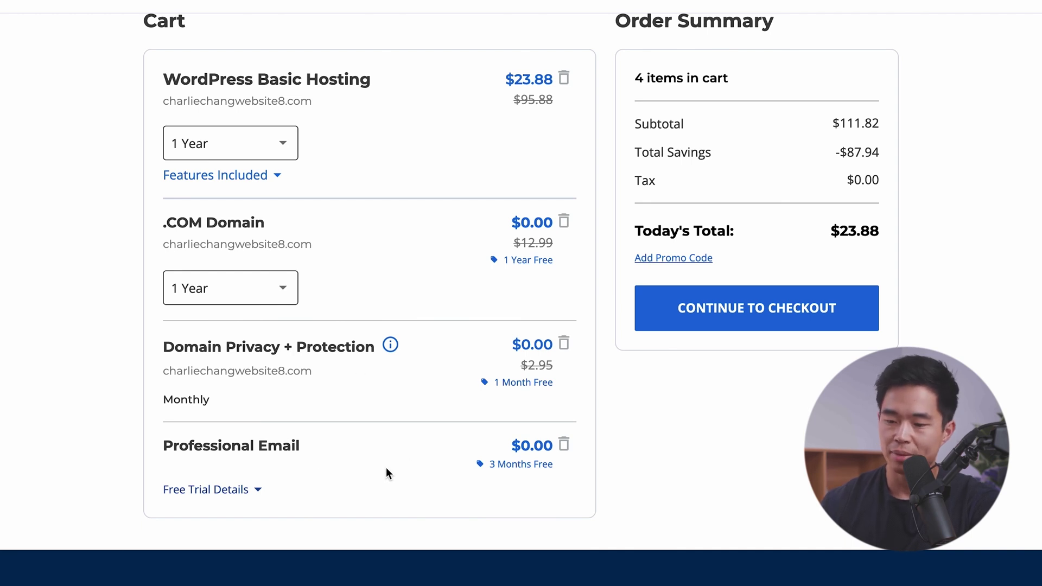
{"action": "scroll", "coordinate": [387, 468], "scroll_direction": "down", "scroll_amount": 1}
{"action": "scroll", "coordinate": [386, 467], "scroll_direction": "up", "scroll_amount": 2}
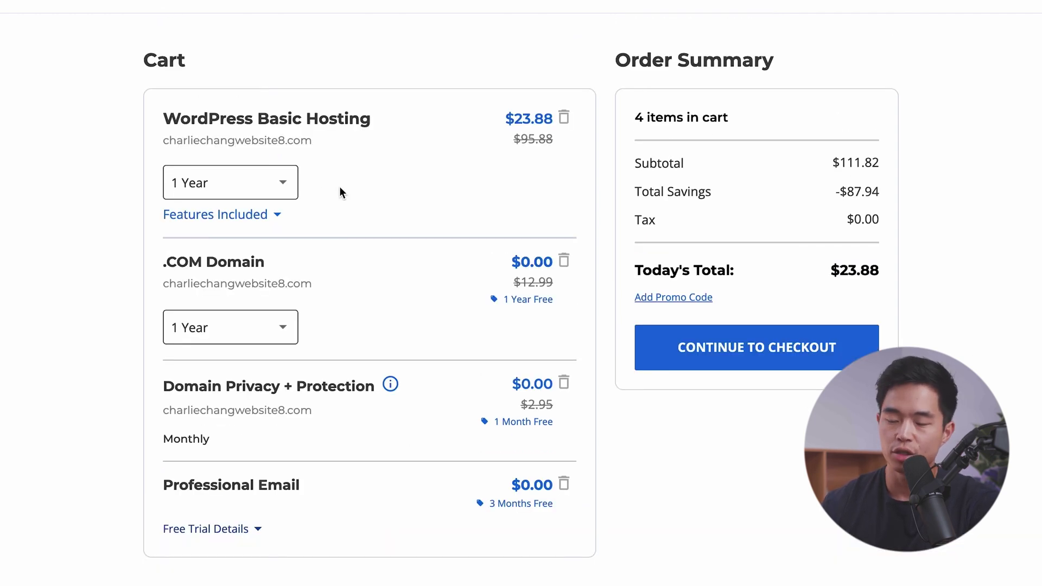
Try the Monthly, 1 Year and 3 Years terms for WordPress Basic Hosting to compare prices, ending on 1 Year
{"action": "left_click", "coordinate": [293, 185]}
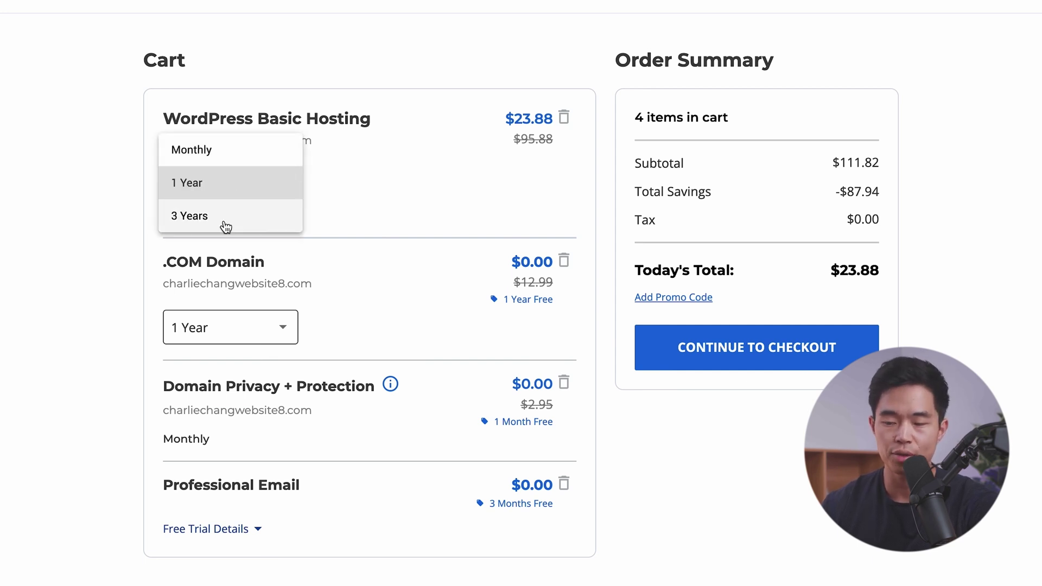
{"action": "left_click", "coordinate": [238, 159]}
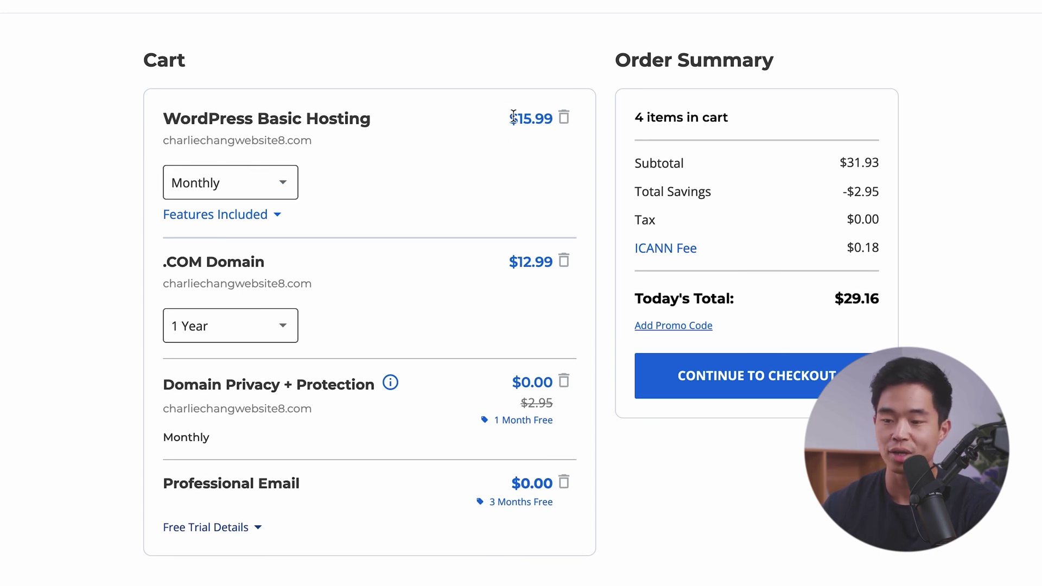
{"action": "left_click", "coordinate": [279, 185]}
{"action": "left_click", "coordinate": [249, 215]}
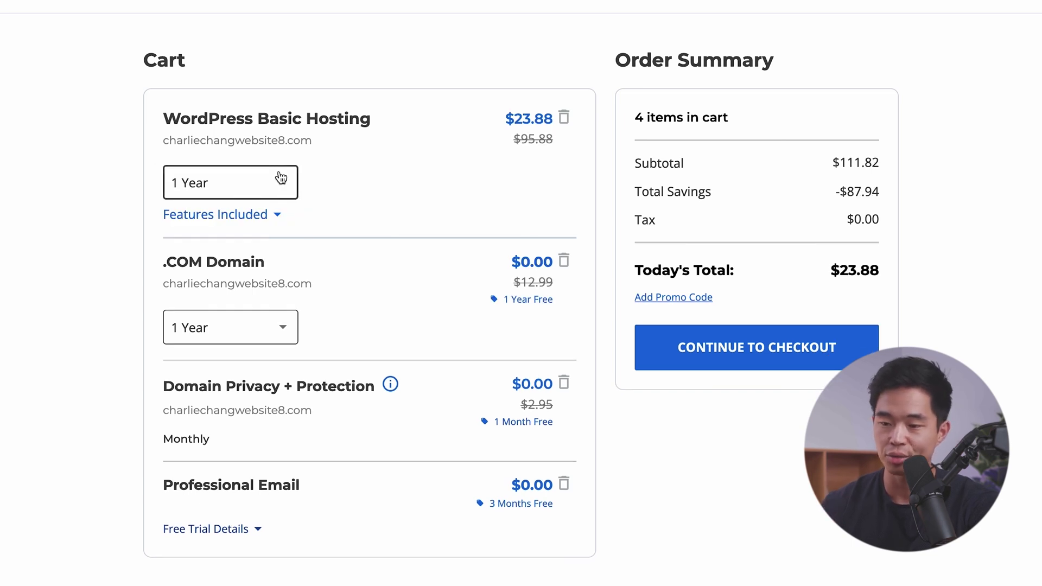
{"action": "left_click", "coordinate": [281, 179]}
{"action": "left_click", "coordinate": [253, 217]}
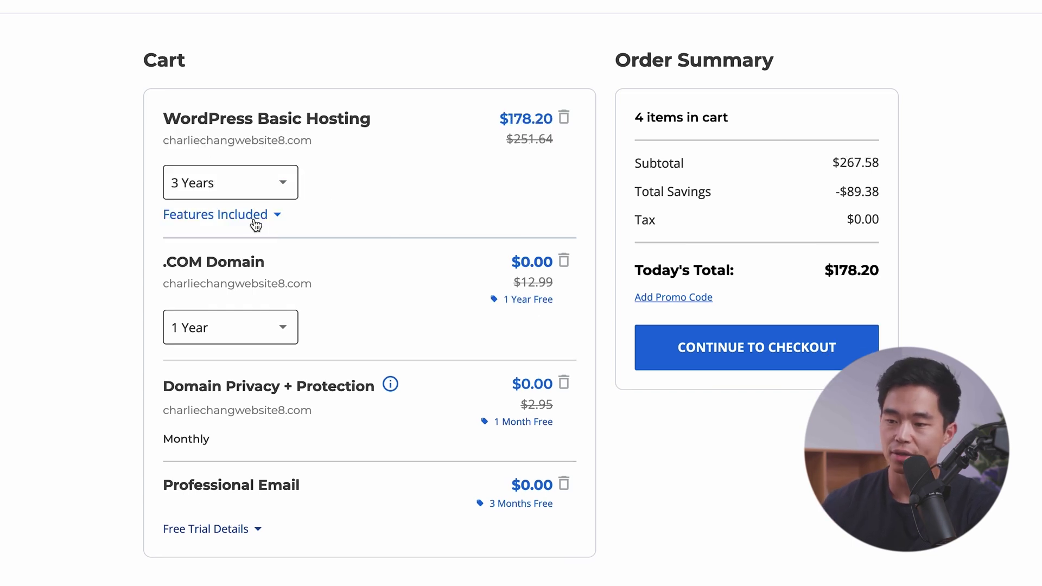
{"action": "left_click", "coordinate": [284, 196]}
{"action": "key", "text": "Up"}
{"action": "key", "text": "Return"}
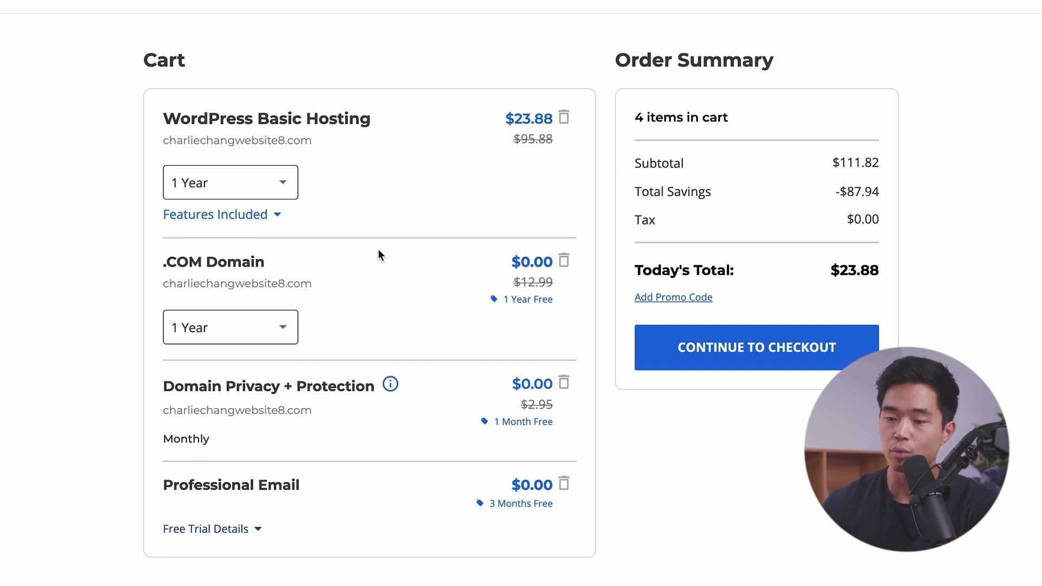
Proceed from the cart to checkout and start the contact information at the first name field
{"action": "scroll", "coordinate": [378, 250], "scroll_direction": "down", "scroll_amount": 1}
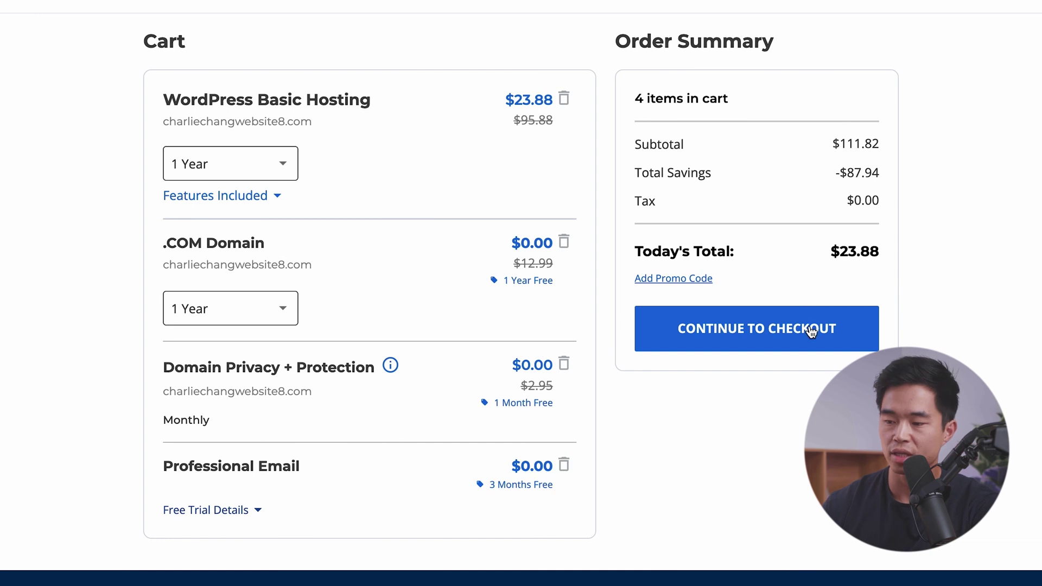
{"action": "left_click", "coordinate": [834, 335]}
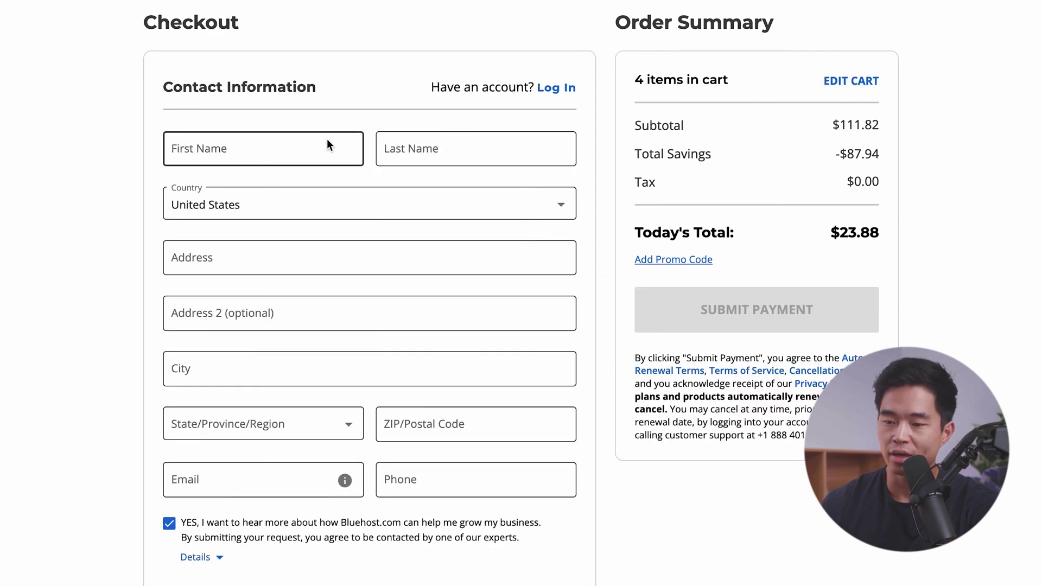
{"action": "left_click", "coordinate": [268, 155]}
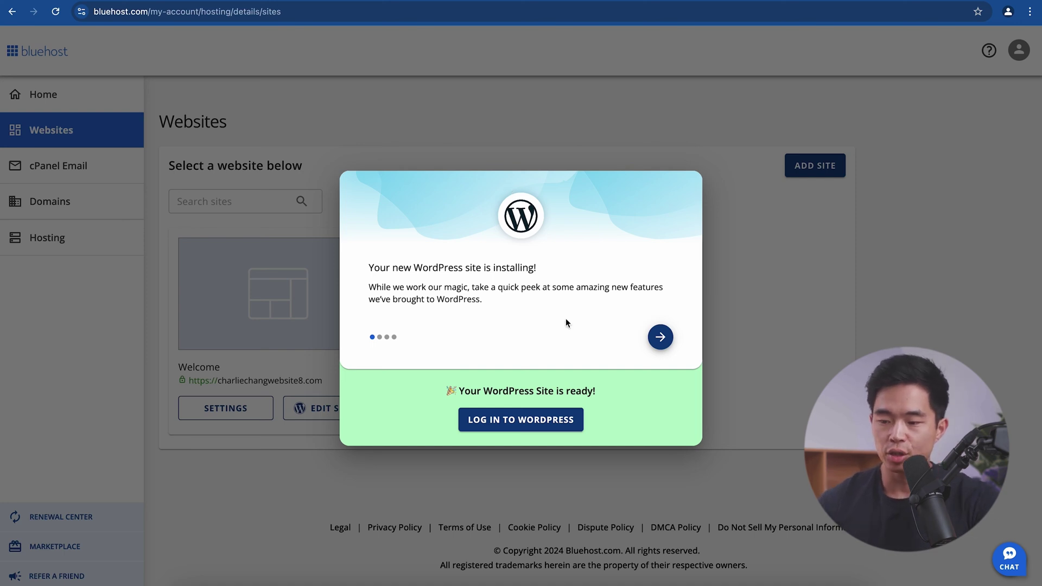
Log in to the new WordPress site and give the AI Site Creator a description of a Bluehost website-building tutorial blog with a portfolio
{"action": "left_click", "coordinate": [537, 428]}
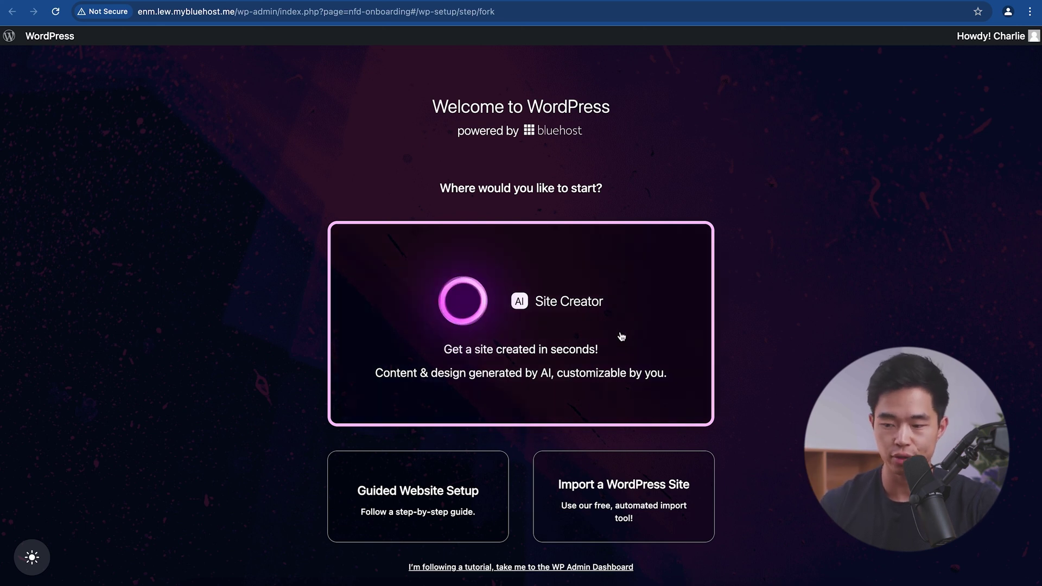
{"action": "left_click", "coordinate": [622, 337]}
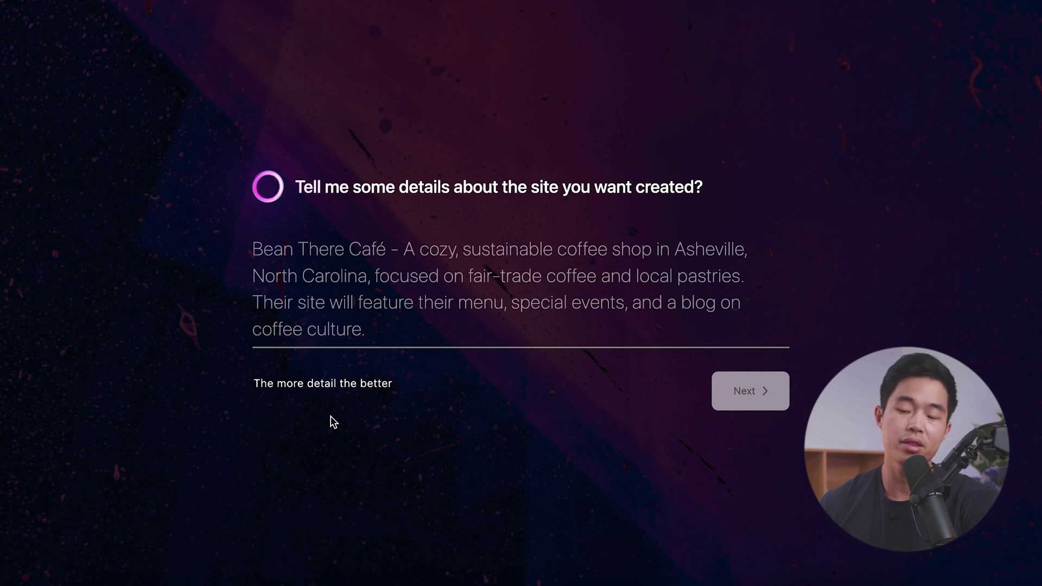
{"action": "type", "text": "Charlie's Bluehost Blog - I will teach people how to use Bluehost to create a professional website. I'll take them through the steps of building a website through my tutorials. I'll also showcase websites that I have built in the past, to give clients a view into my portfolio of work."}
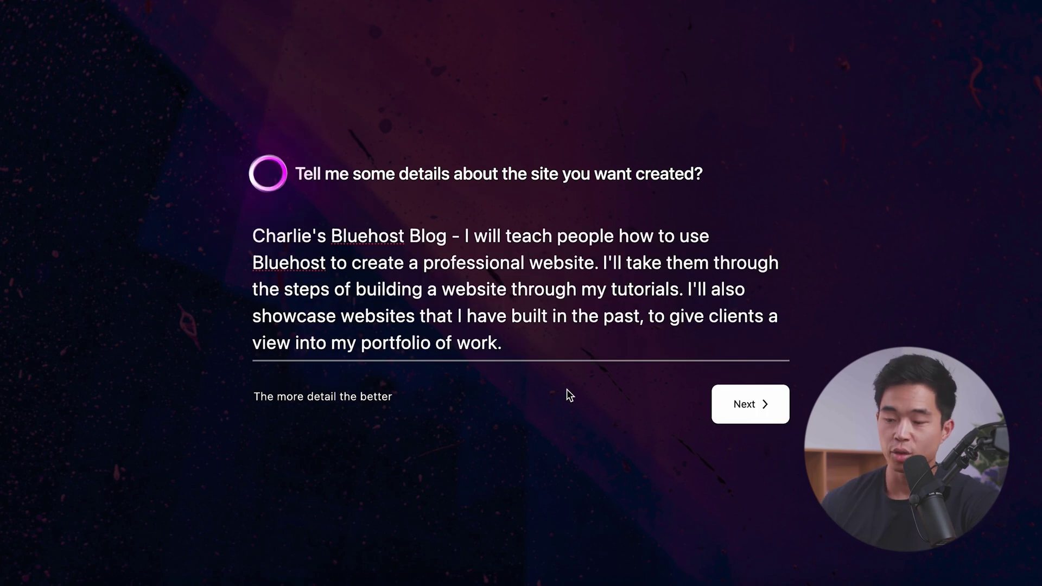
{"action": "left_click", "coordinate": [759, 414]}
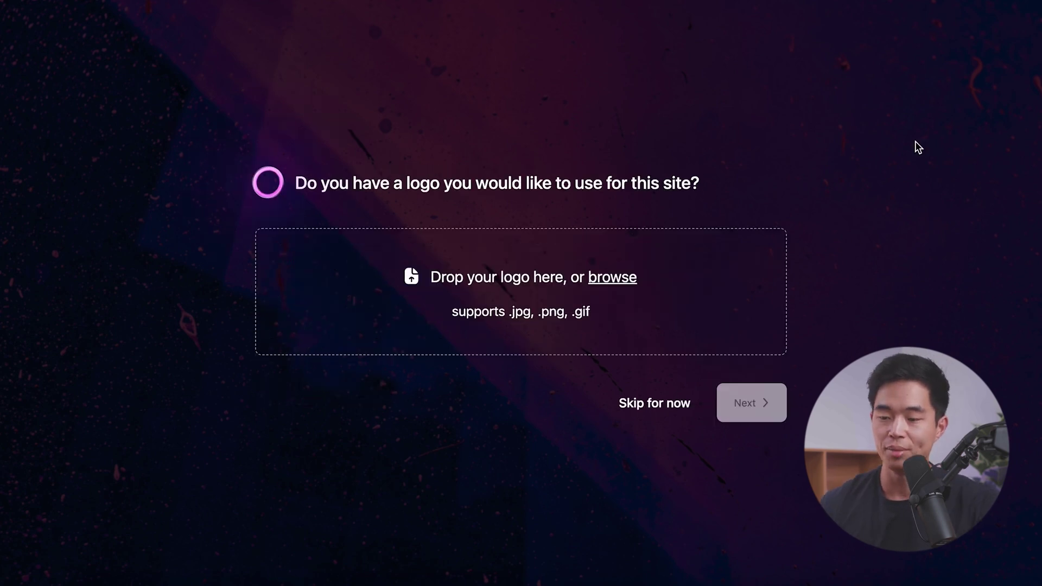
Upload Artboard 1 copy 2-8.png as the site logo and set the WordPress familiarity to Beginner
{"action": "left_click", "coordinate": [602, 278]}
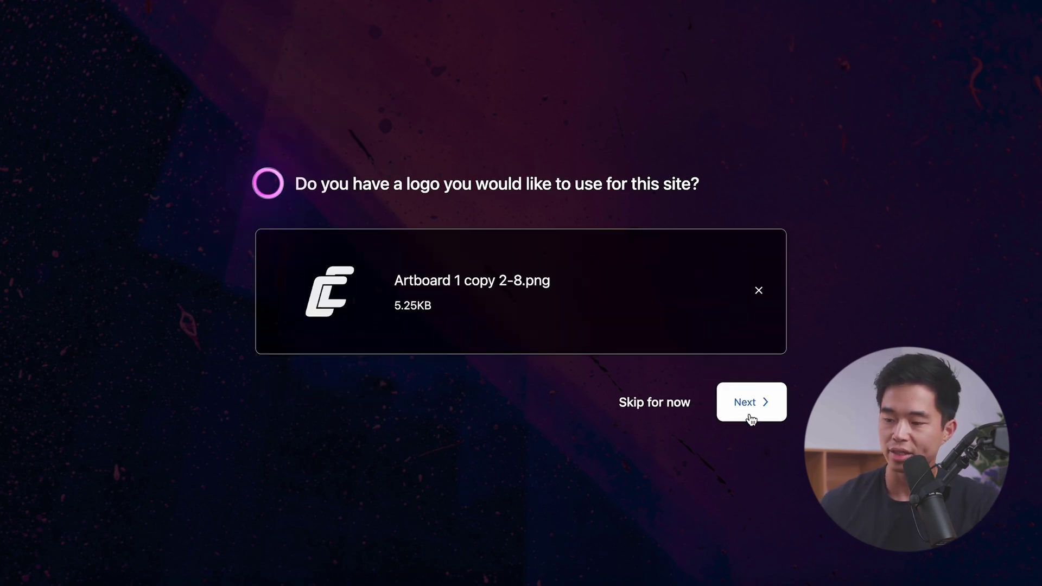
{"action": "left_click", "coordinate": [750, 418]}
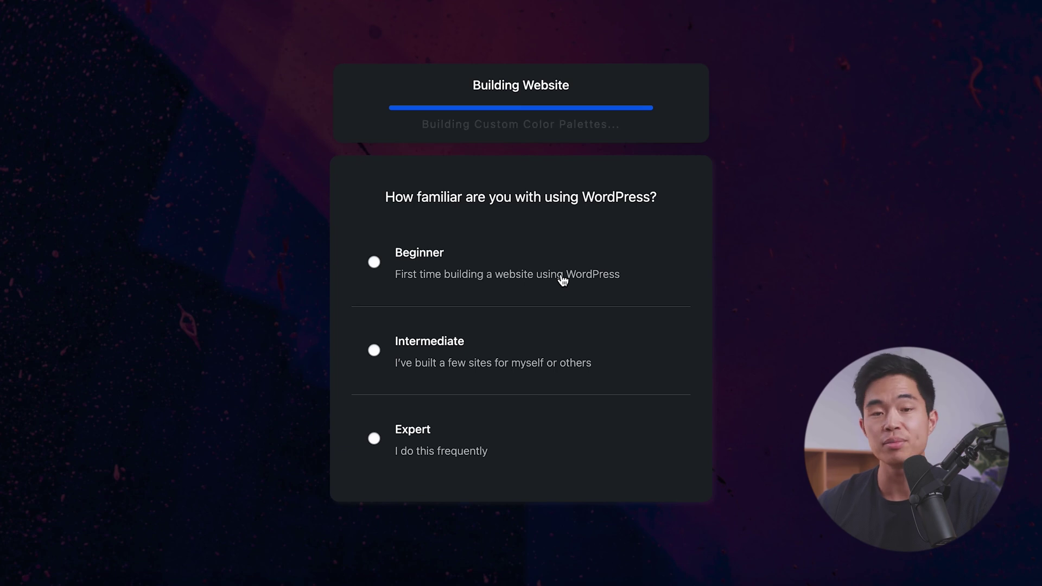
{"action": "left_click", "coordinate": [374, 262]}
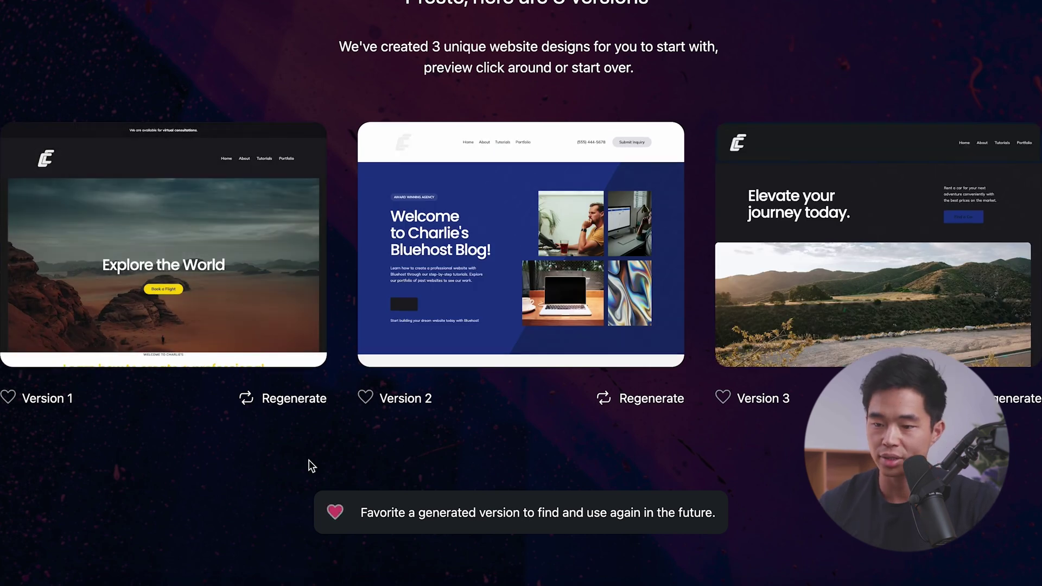
Regenerate the Version 1 design, and preview and save Version 3 as the website's design
{"action": "left_click", "coordinate": [284, 411]}
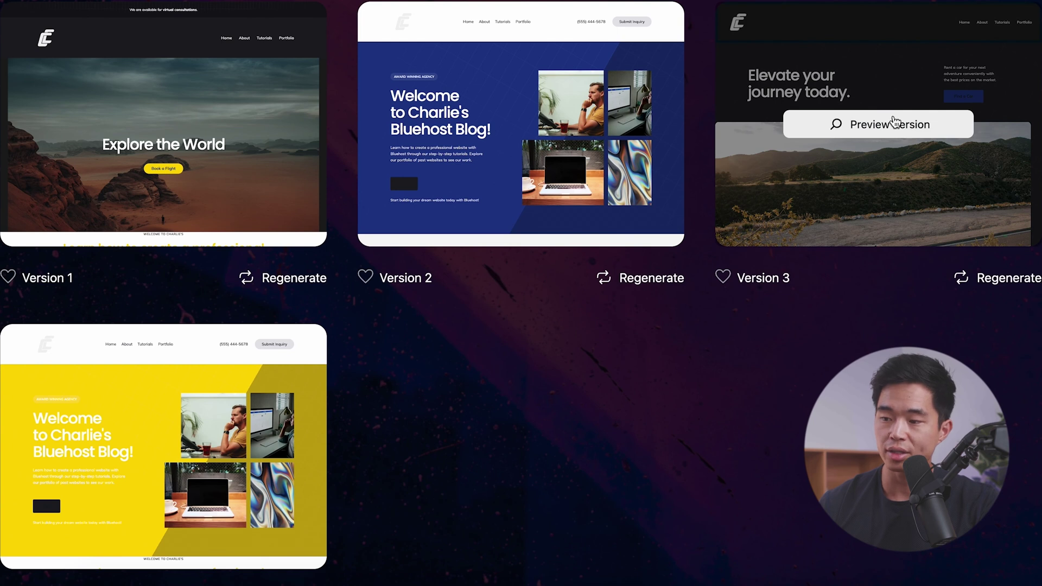
{"action": "left_click", "coordinate": [892, 121]}
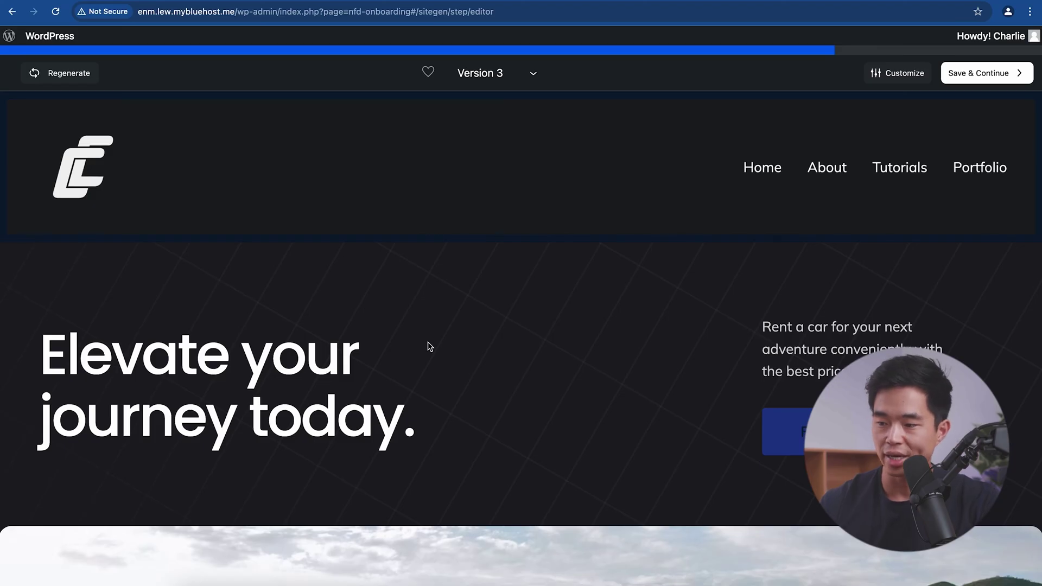
{"action": "scroll", "coordinate": [428, 345], "scroll_direction": "down", "scroll_amount": 10}
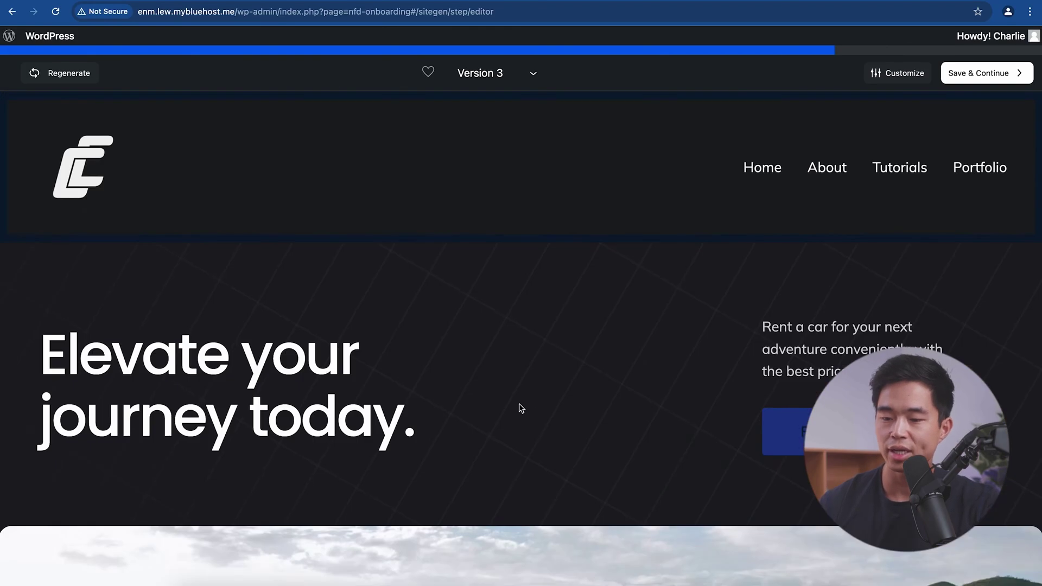
{"action": "scroll", "coordinate": [520, 407], "scroll_direction": "down", "scroll_amount": 5}
{"action": "scroll", "coordinate": [519, 403], "scroll_direction": "down", "scroll_amount": 15}
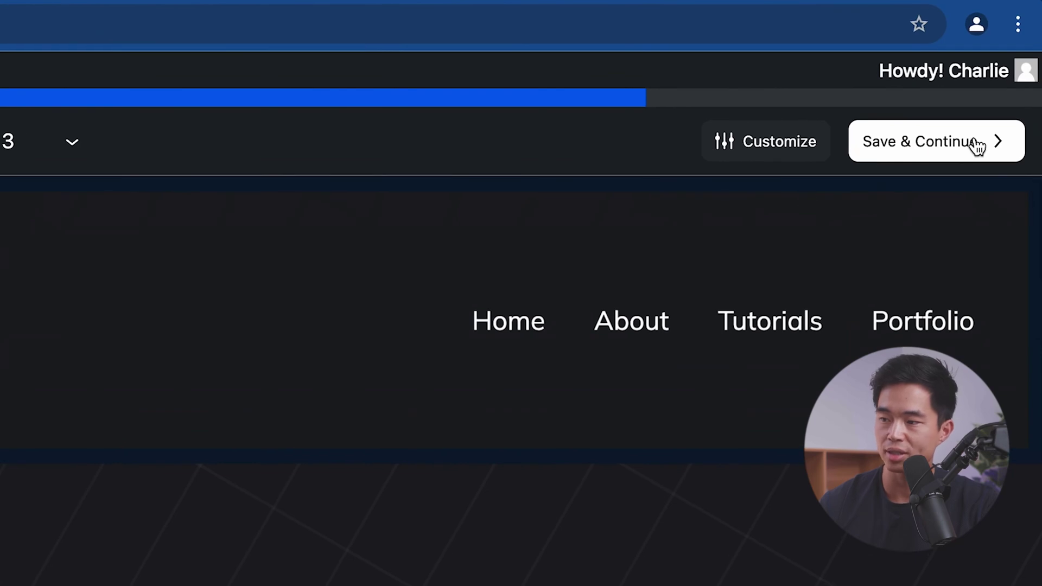
{"action": "left_click", "coordinate": [944, 150]}
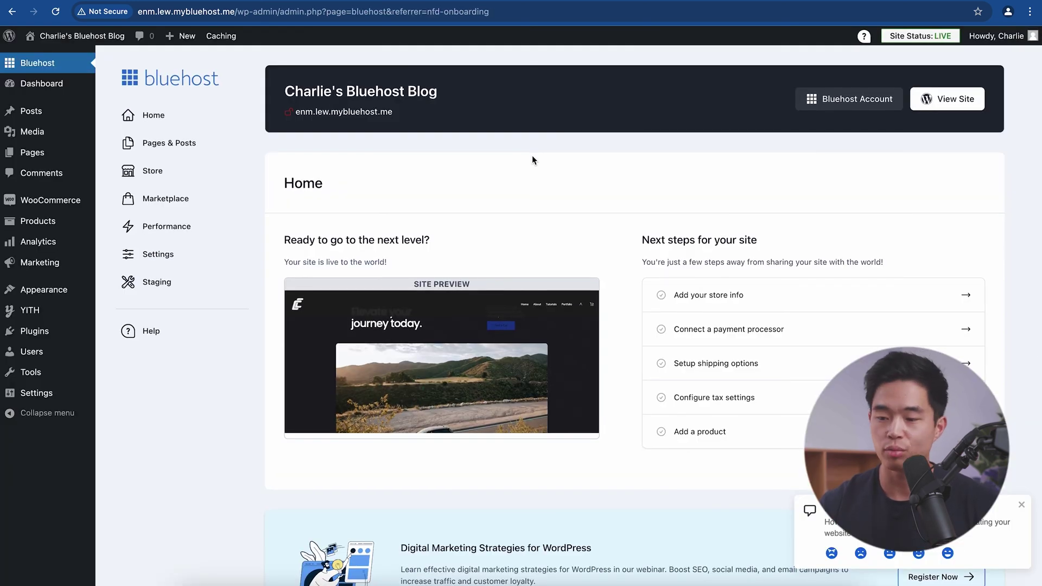
Open the new site's home page for editing and dismiss the block editor's welcome guide
{"action": "mouse_move", "coordinate": [447, 390]}
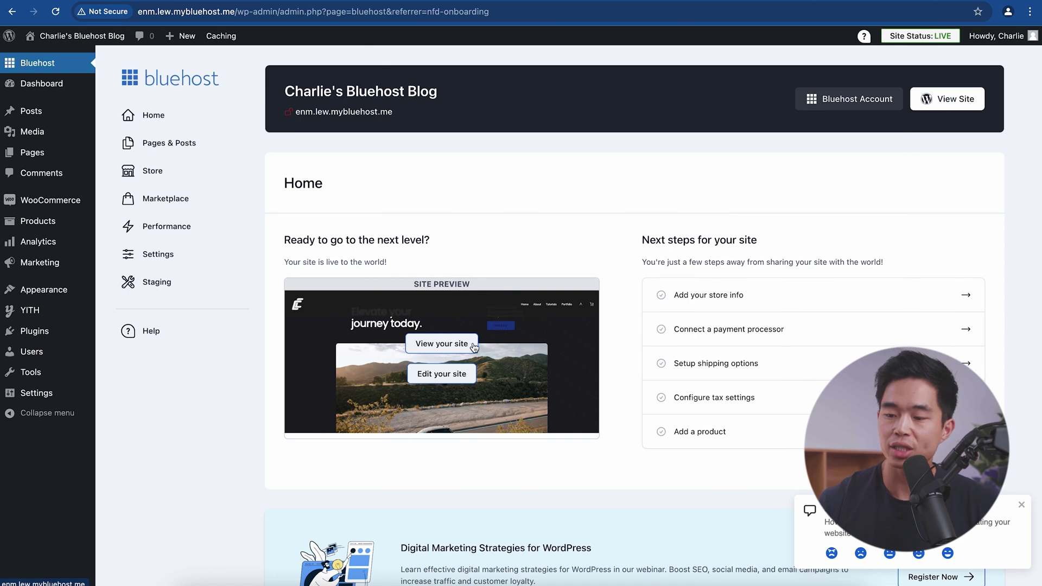
{"action": "left_click", "coordinate": [460, 379]}
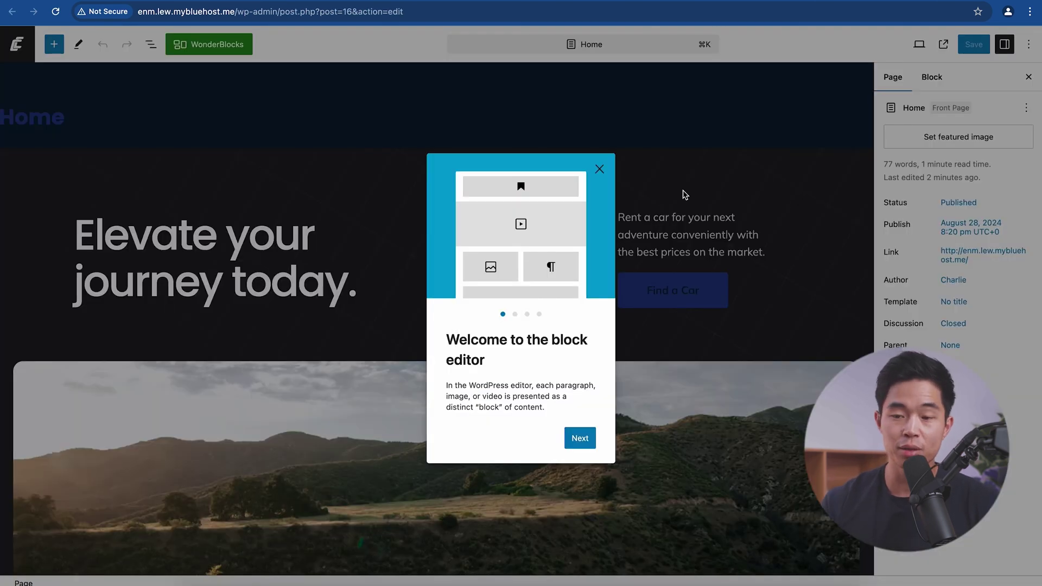
{"action": "left_click", "coordinate": [685, 195]}
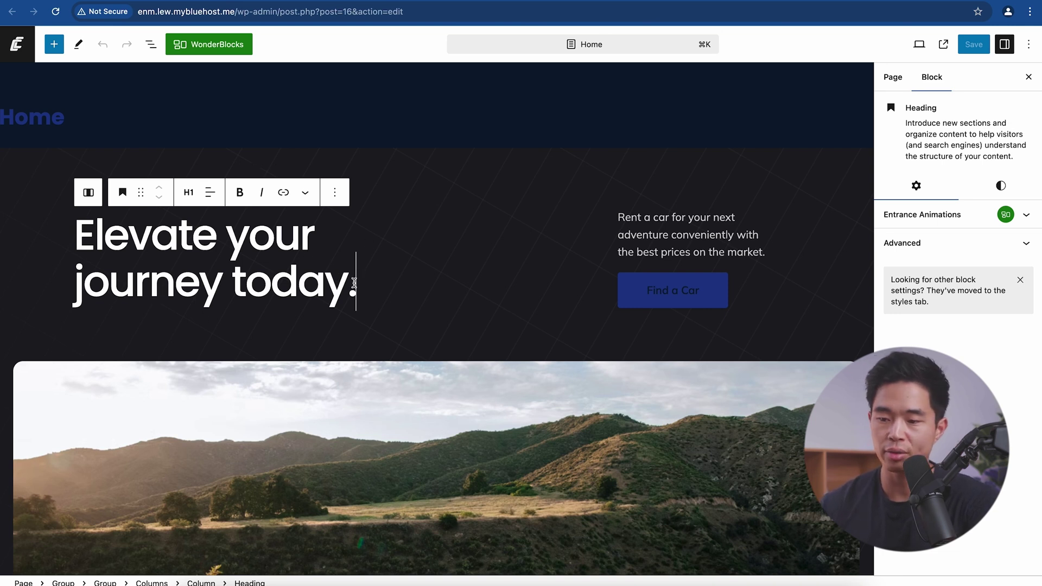
Replace the hero heading text with the site owner's full name followed by "Builds Websites"
{"action": "left_click_drag", "start_coordinate": [358, 288], "coordinate": [65, 237]}
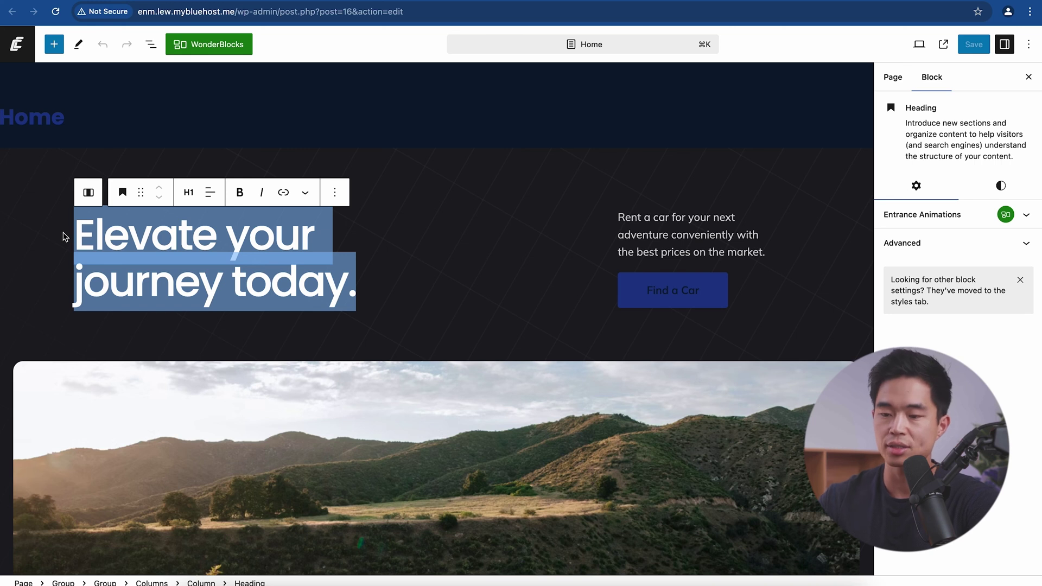
{"action": "type", "text": "Charlie Chang"}
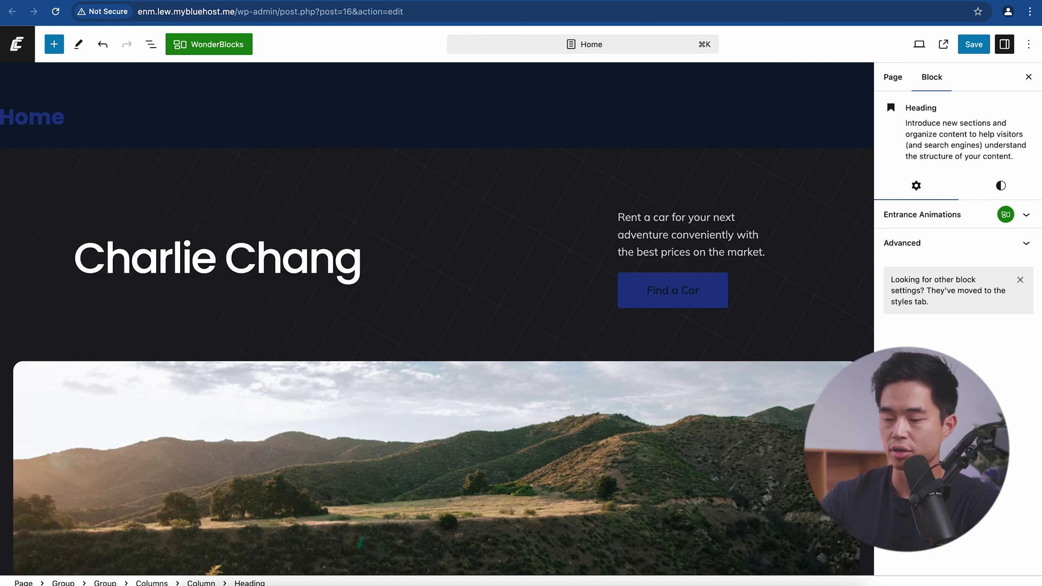
{"action": "type", "text": " Builds"}
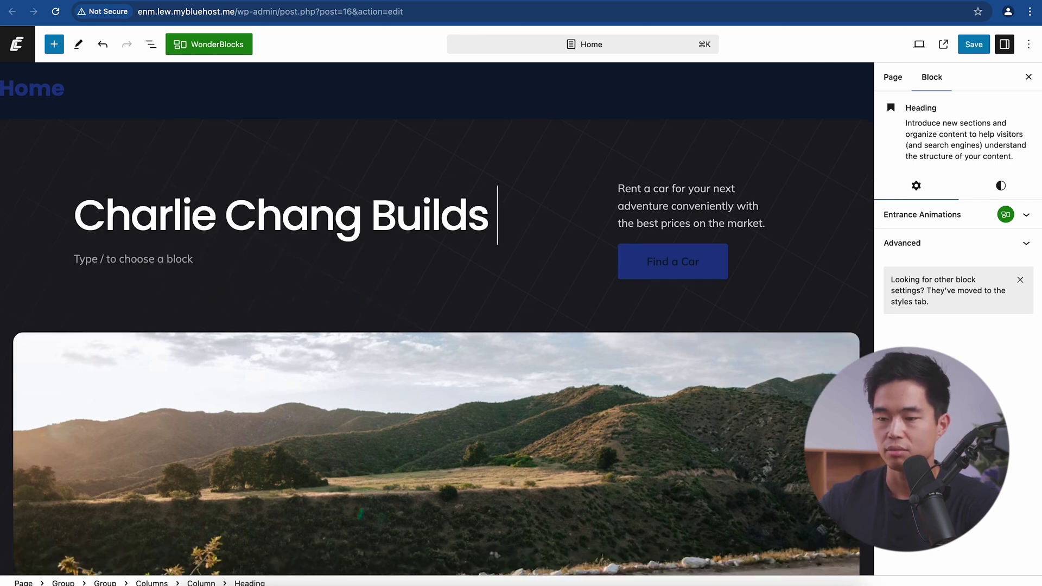
{"action": "type", "text": " Websites"}
Inspect the hero's paragraph, button and spacer, and examine the landscape image's transform and replacement options, including the Media Library
{"action": "left_click", "coordinate": [699, 259]}
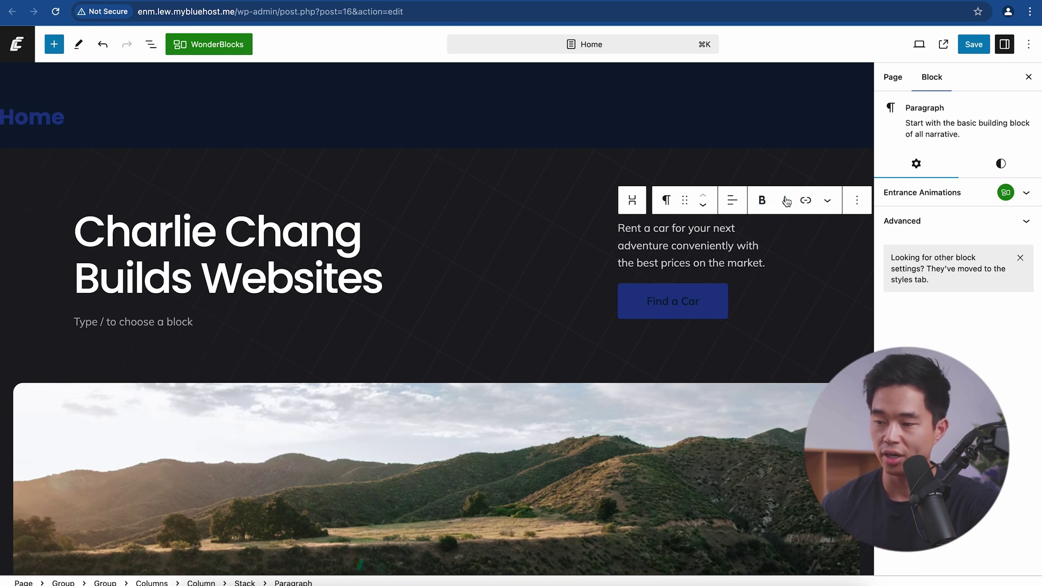
{"action": "left_click", "coordinate": [653, 290]}
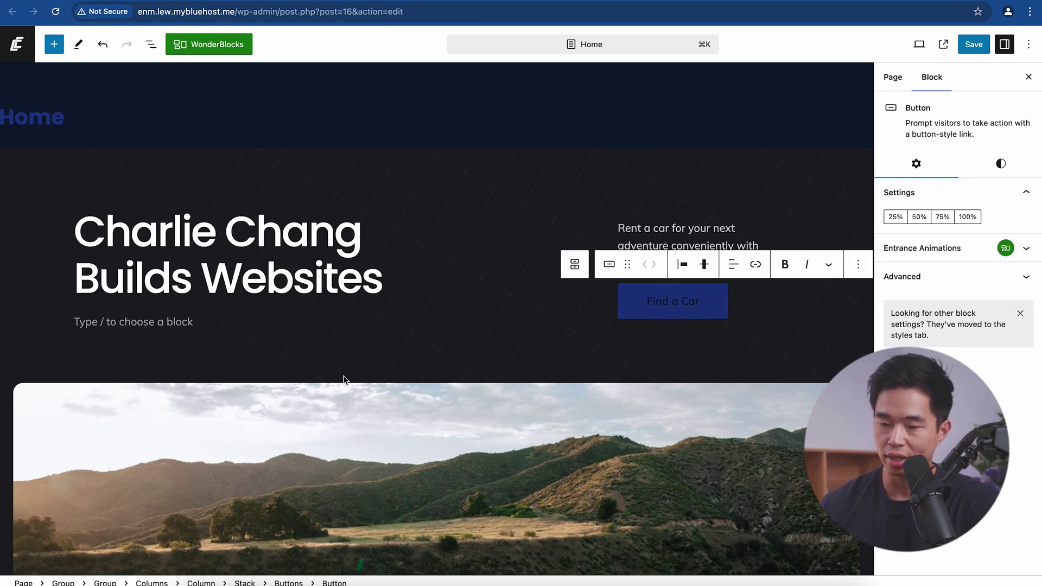
{"action": "scroll", "coordinate": [344, 378], "scroll_direction": "down", "scroll_amount": 5}
{"action": "left_click", "coordinate": [509, 106]}
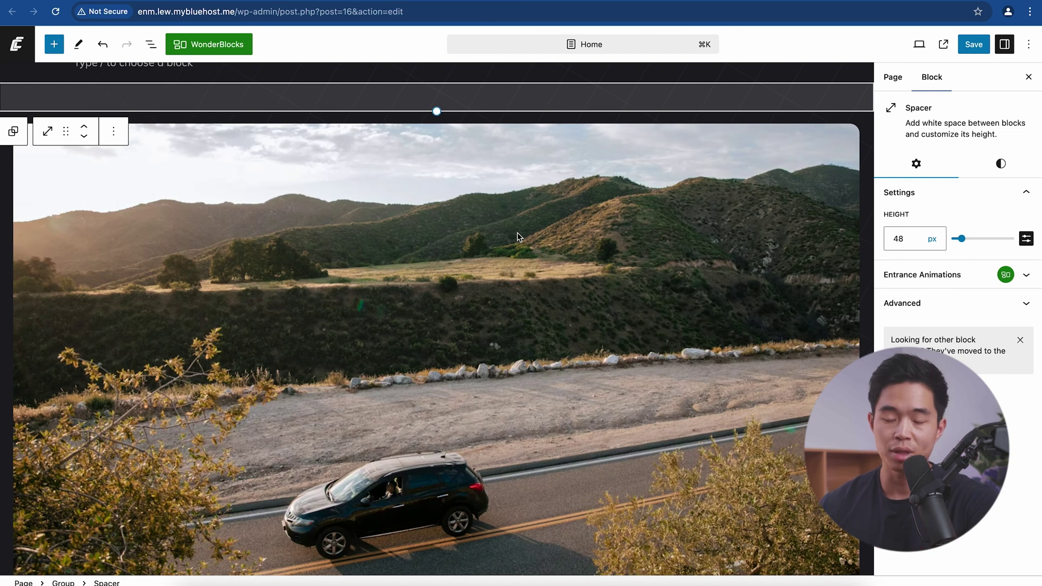
{"action": "left_click", "coordinate": [418, 258]}
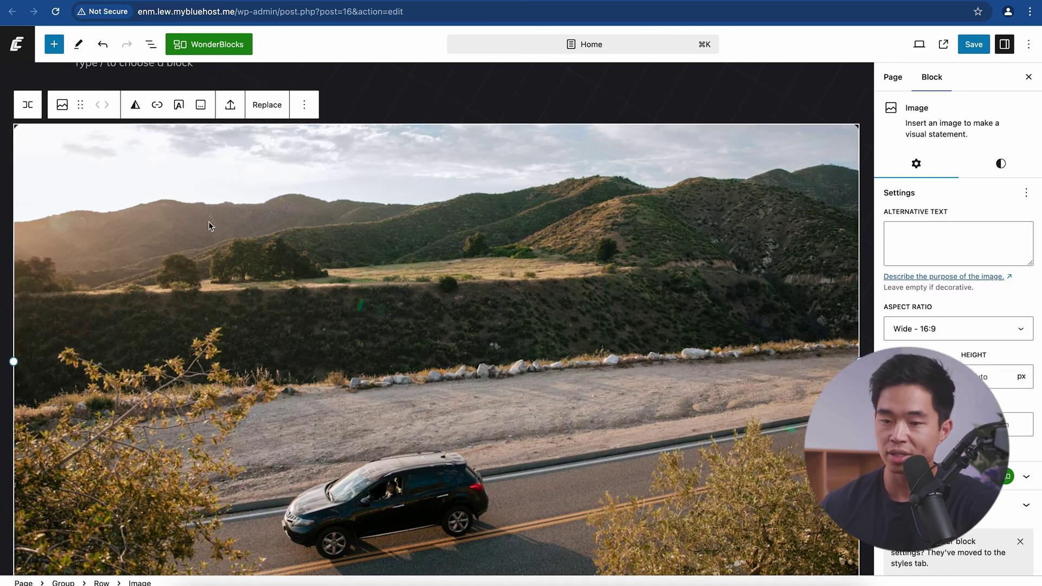
{"action": "left_click", "coordinate": [62, 105]}
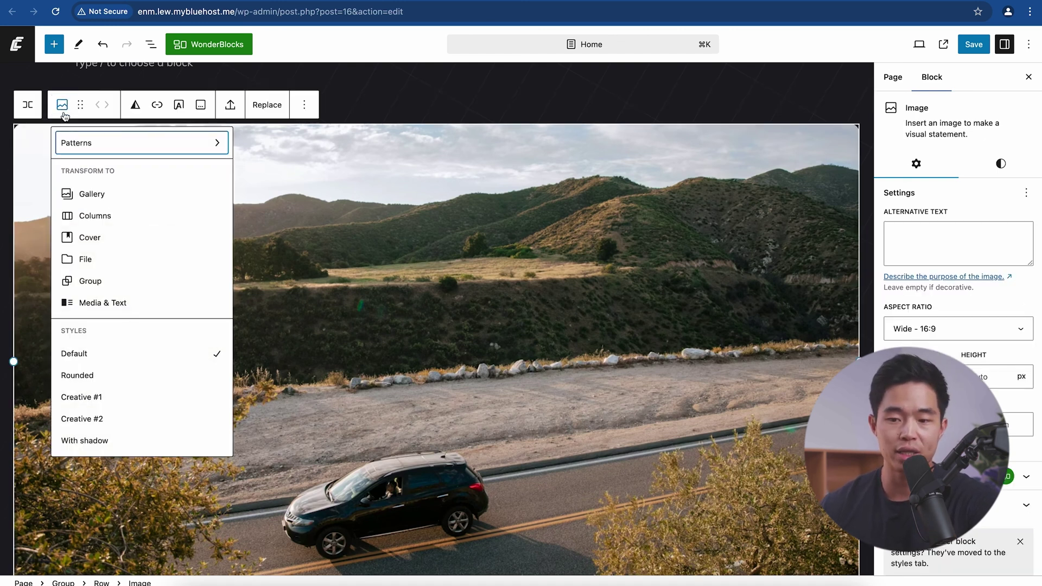
{"action": "mouse_move", "coordinate": [143, 199]}
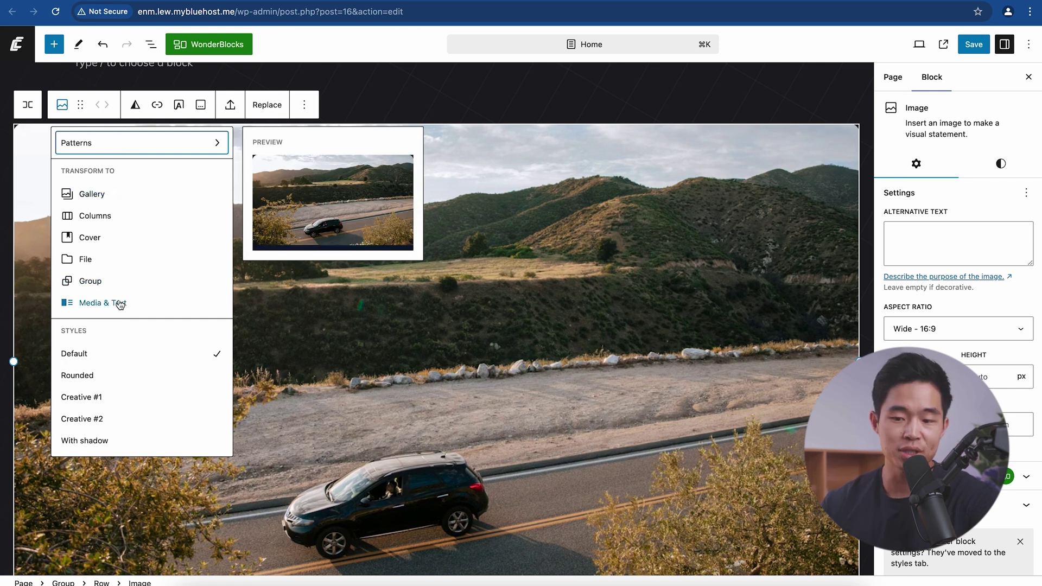
{"action": "left_click", "coordinate": [266, 107]}
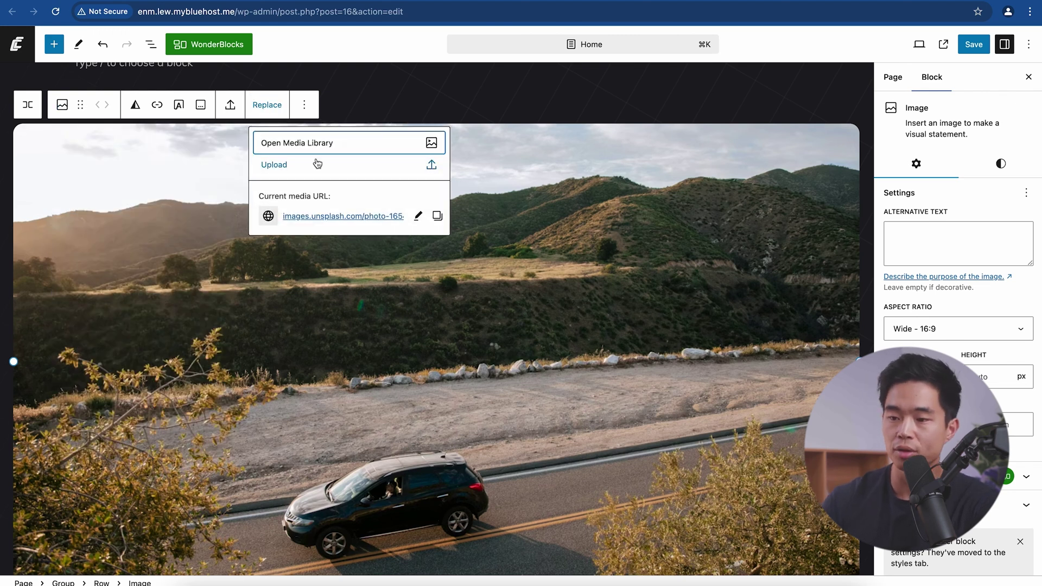
{"action": "left_click", "coordinate": [304, 142]}
{"action": "left_click", "coordinate": [109, 86]}
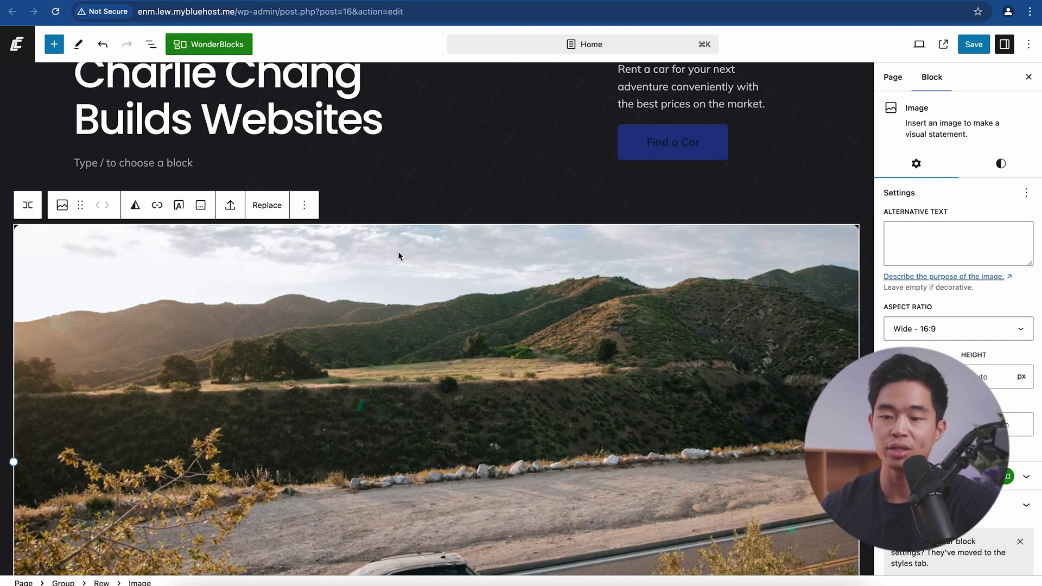
Delete the landscape image below the hero heading and undo the deletion
{"action": "left_click", "coordinate": [305, 206]}
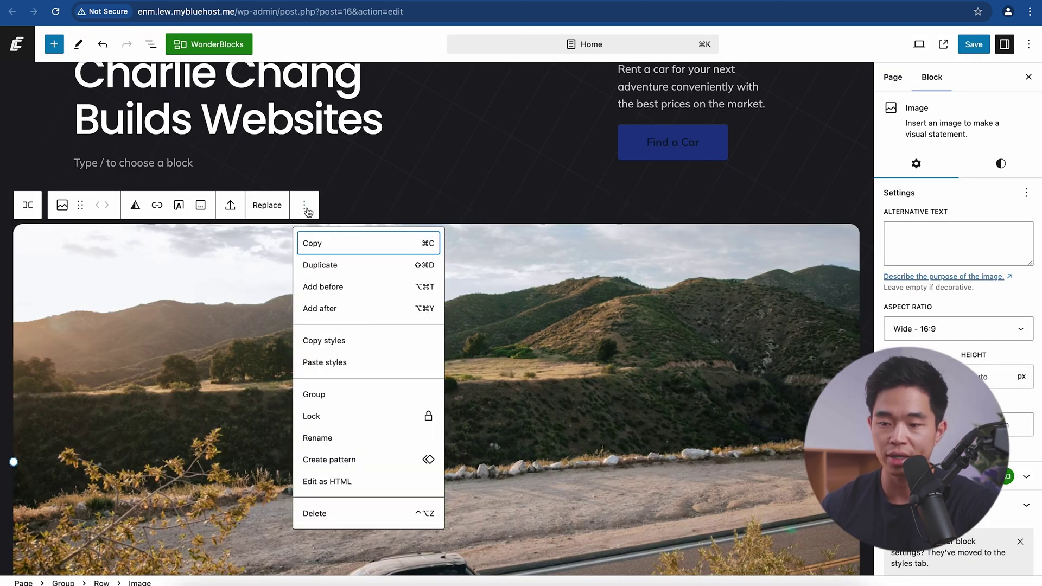
{"action": "left_click", "coordinate": [342, 517]}
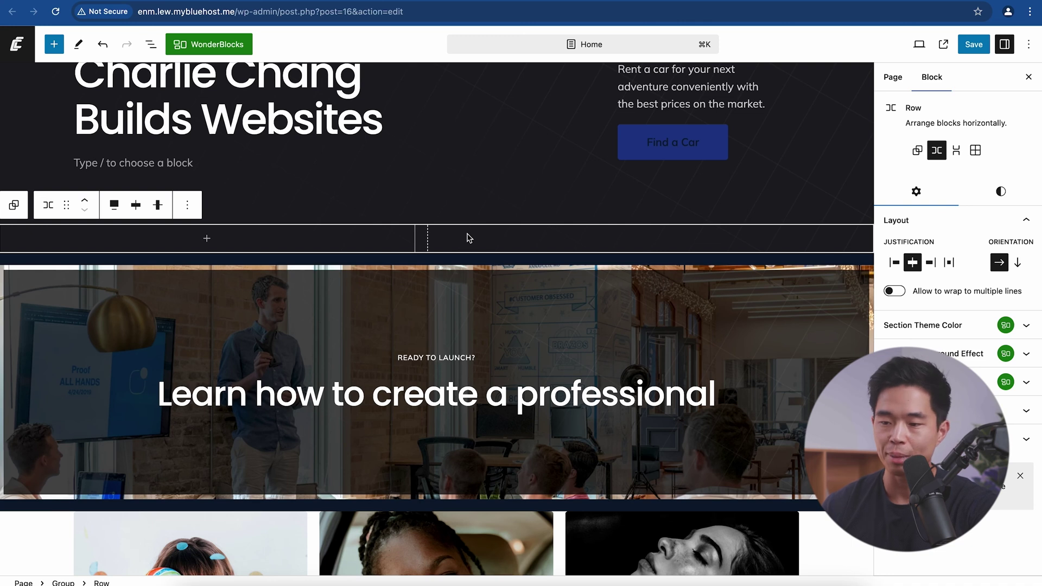
{"action": "key", "text": "super+z"}
Browse the blocks available for insertion, from the WonderBlocks patterns through the media, design and widget blocks
{"action": "scroll", "coordinate": [468, 233], "scroll_direction": "down", "scroll_amount": 5}
{"action": "left_click", "coordinate": [438, 194]}
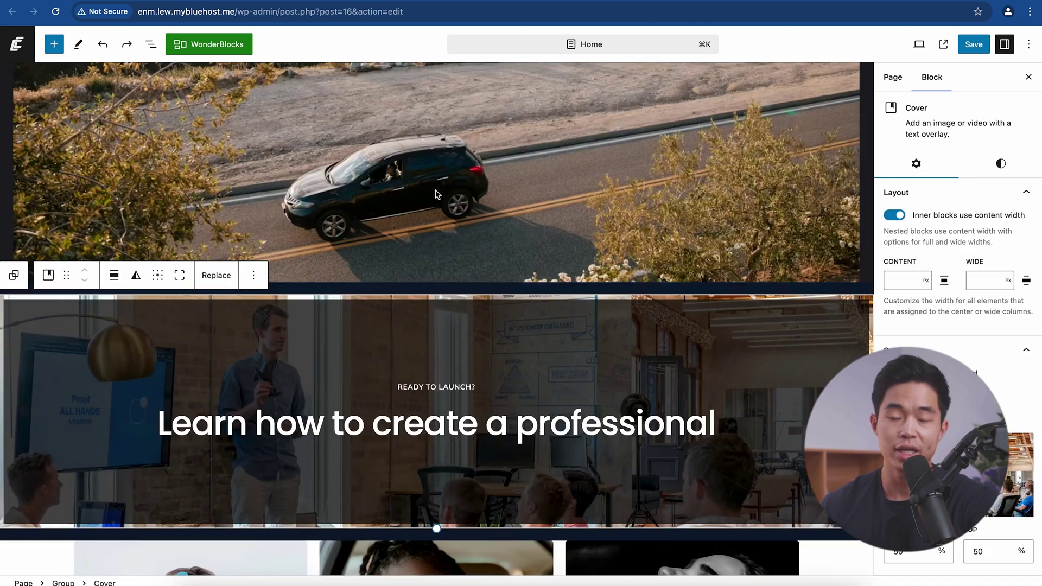
{"action": "left_click", "coordinate": [54, 48]}
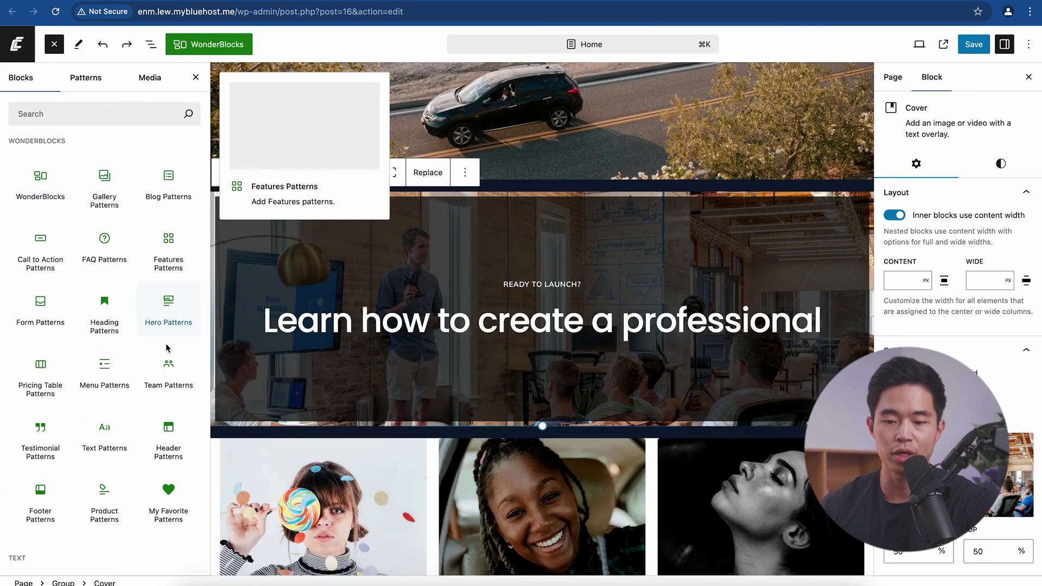
{"action": "scroll", "coordinate": [153, 421], "scroll_direction": "down", "scroll_amount": 2}
{"action": "scroll", "coordinate": [153, 420], "scroll_direction": "down", "scroll_amount": 10}
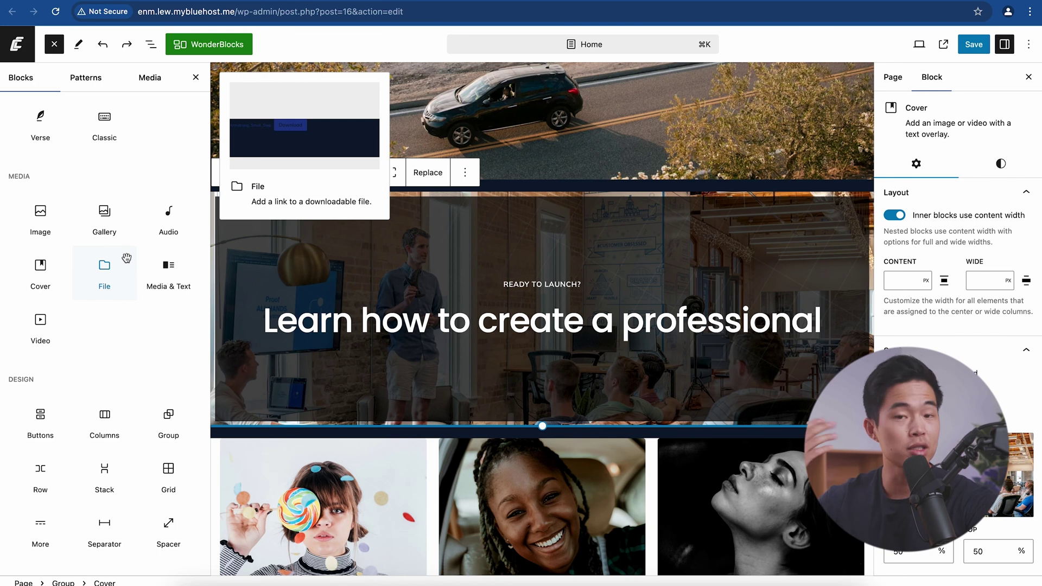
{"action": "scroll", "coordinate": [126, 257], "scroll_direction": "down", "scroll_amount": 3}
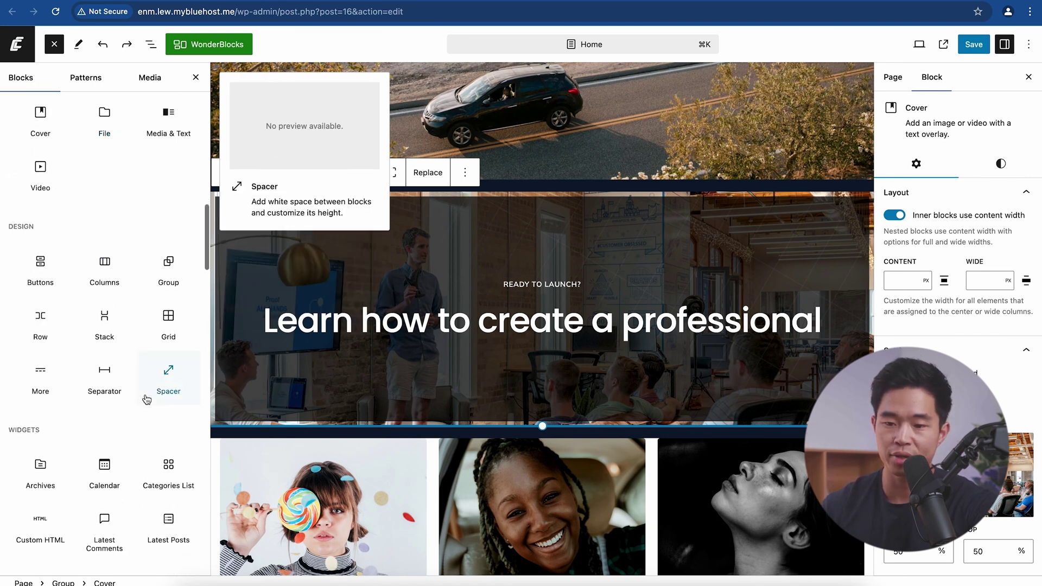
{"action": "mouse_move", "coordinate": [38, 265]}
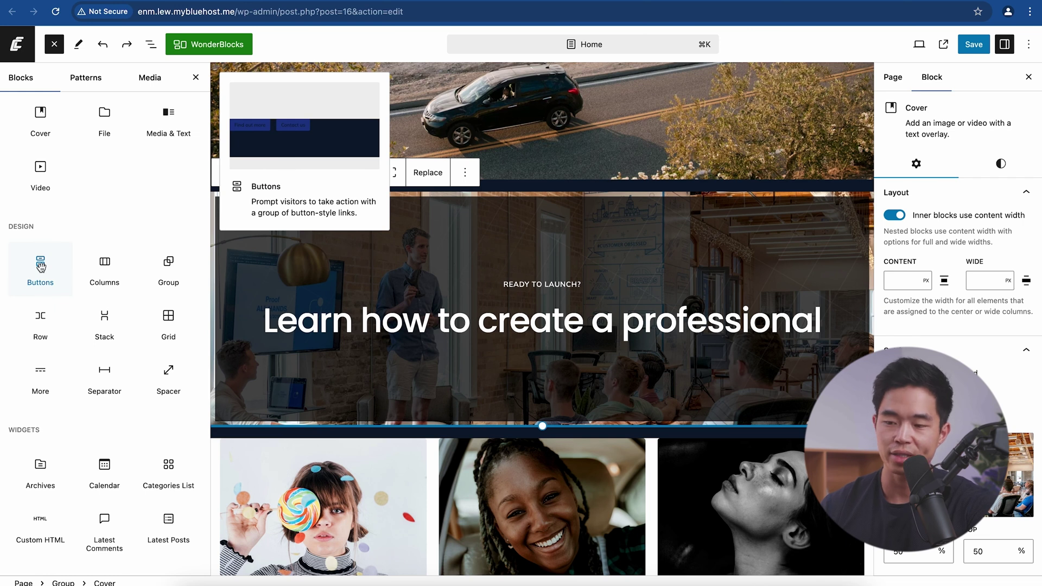
{"action": "scroll", "coordinate": [43, 228], "scroll_direction": "up", "scroll_amount": 3}
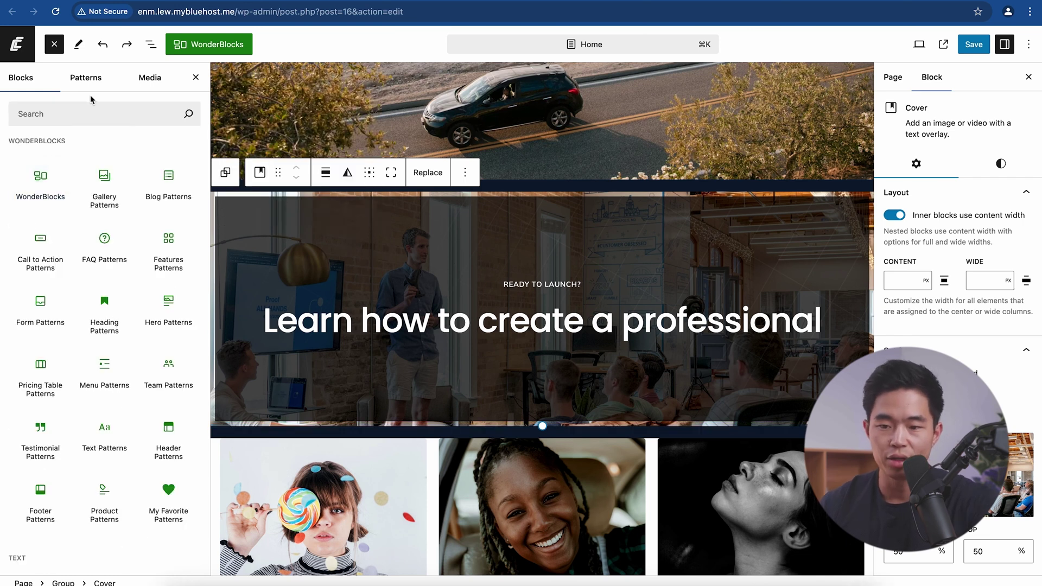
Insert the Frequently Asked Questions pattern from the WonderBlocks library into the home page
{"action": "left_click", "coordinate": [45, 183]}
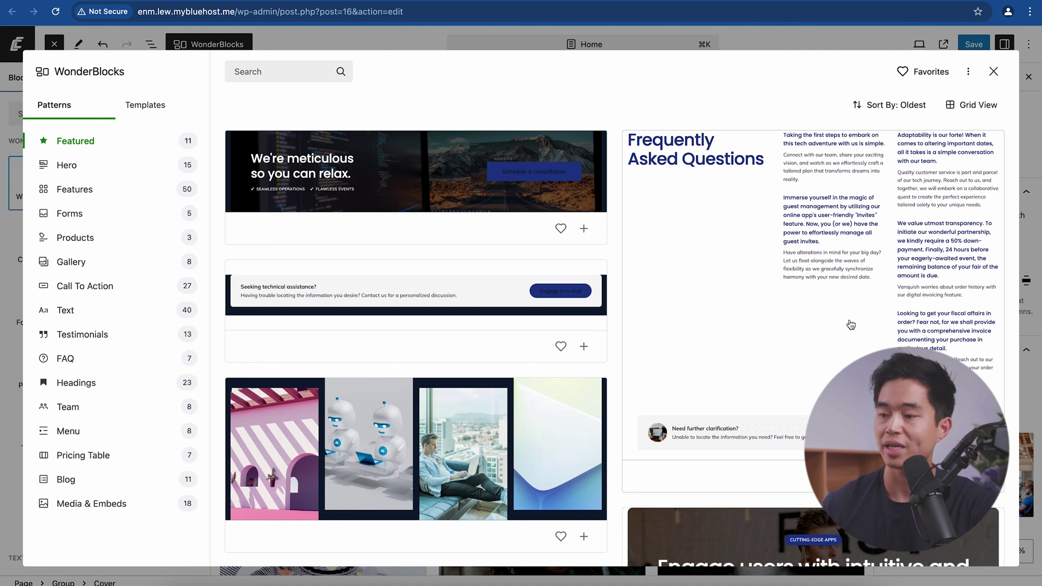
{"action": "left_click", "coordinate": [792, 232]}
{"action": "scroll", "coordinate": [551, 445], "scroll_direction": "down", "scroll_amount": 1}
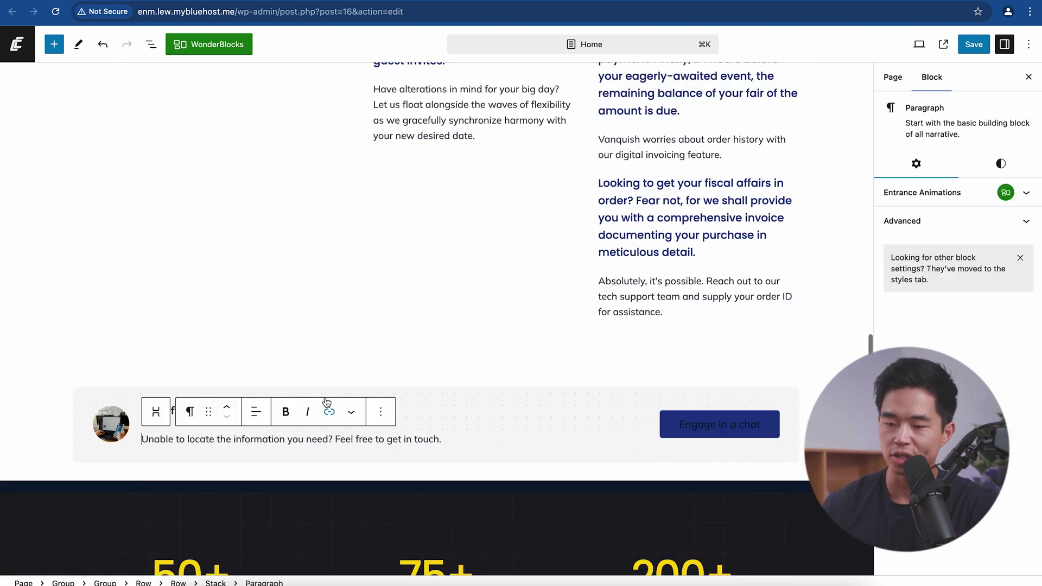
Save the home page and preview its Mobile view
{"action": "left_click", "coordinate": [349, 323]}
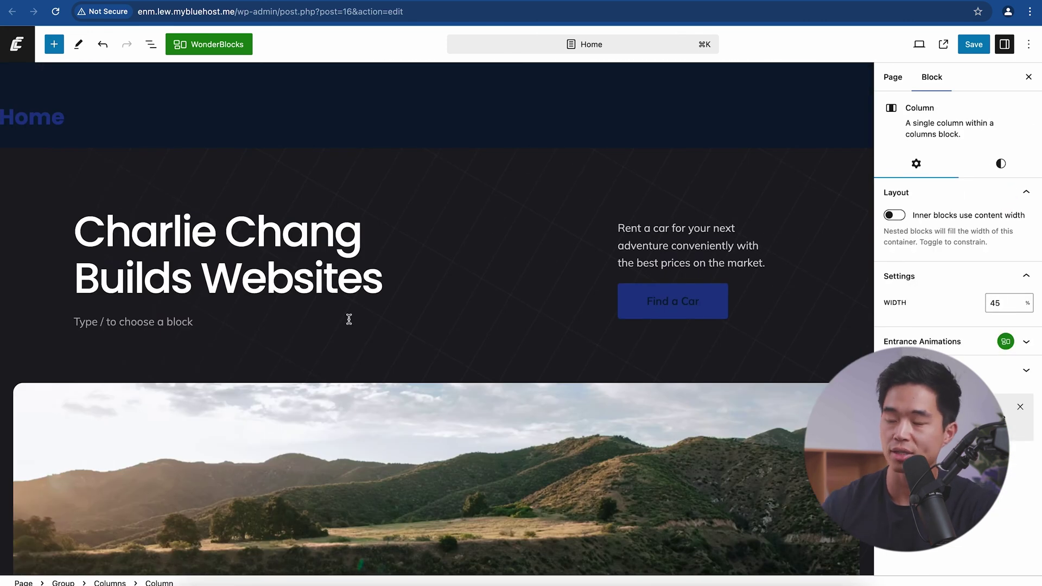
{"action": "left_click", "coordinate": [973, 44]}
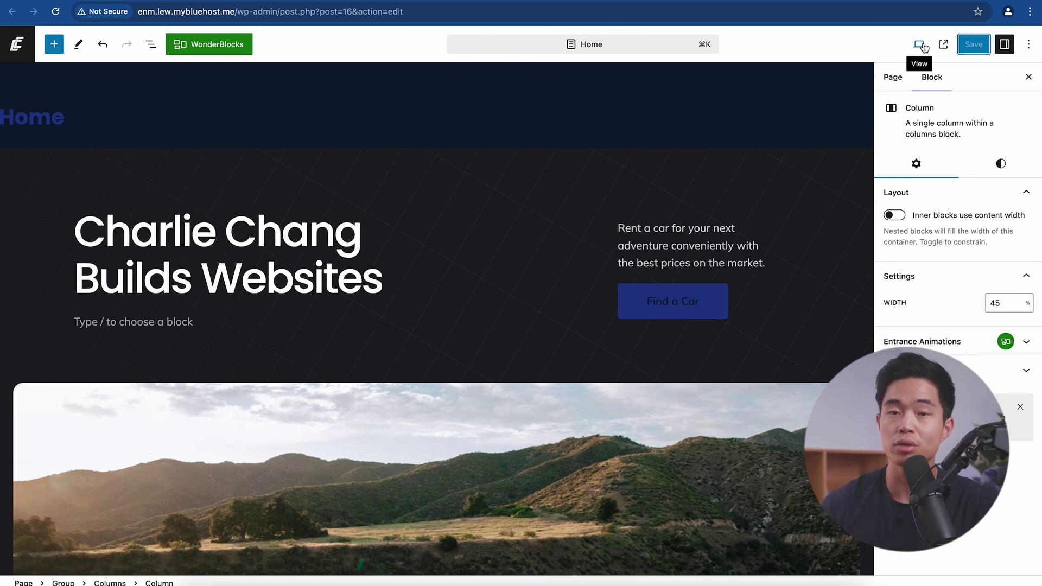
{"action": "left_click", "coordinate": [919, 45]}
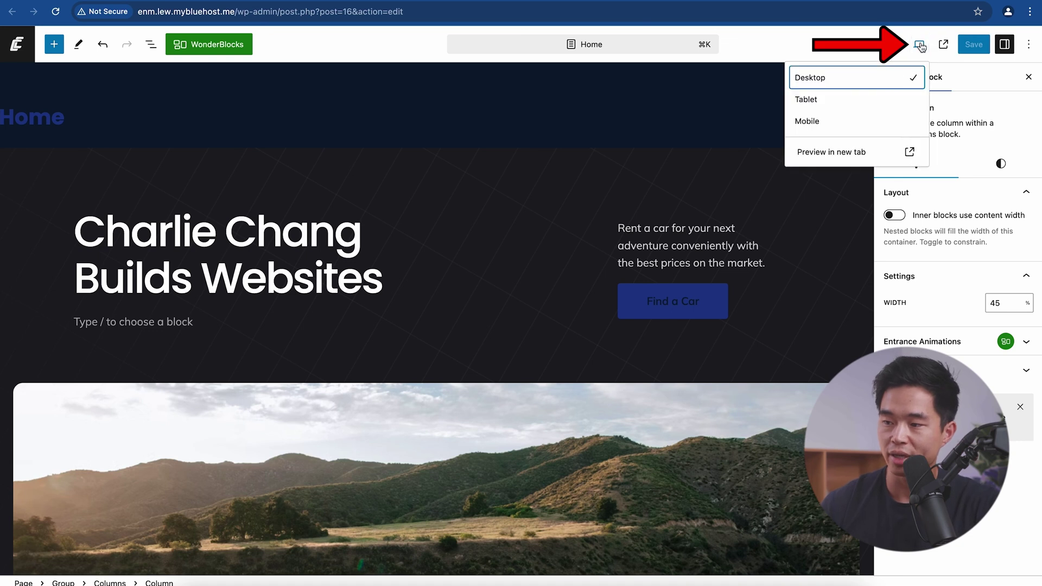
{"action": "left_click", "coordinate": [829, 123]}
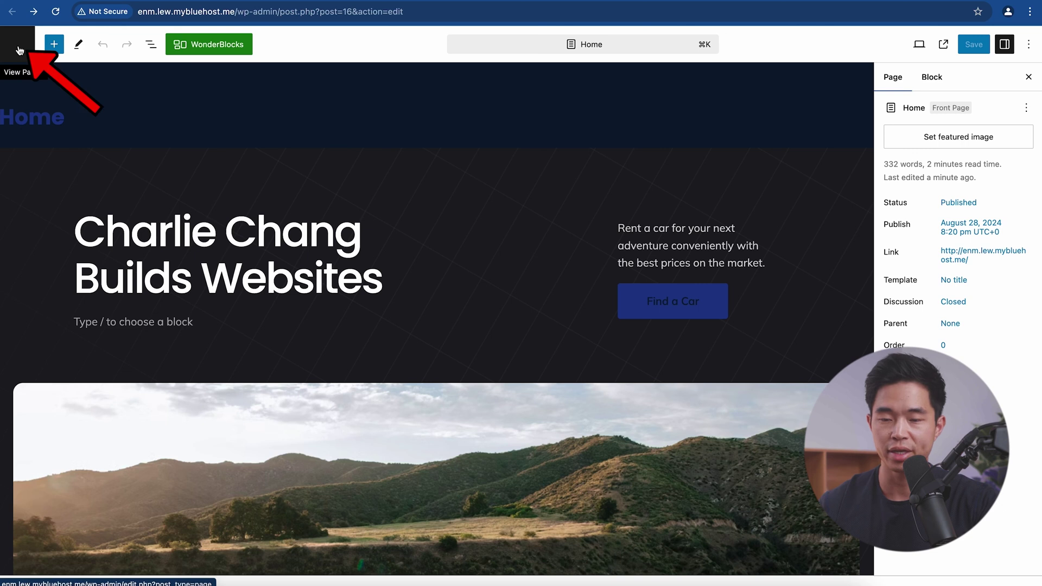
Leave the page editor for the list of pages and open the installed plugins
{"action": "left_click", "coordinate": [19, 50]}
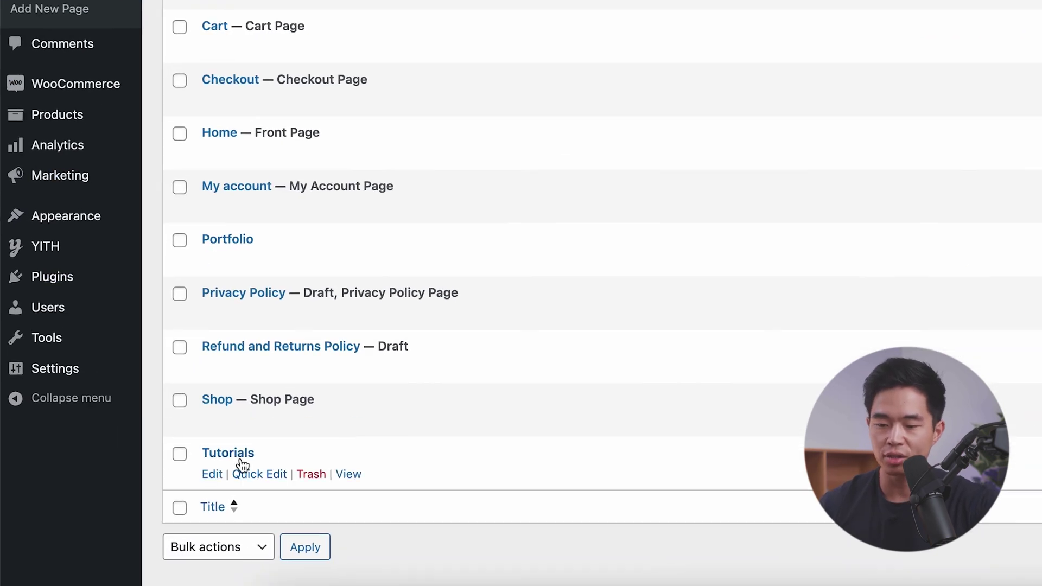
{"action": "left_click", "coordinate": [135, 443]}
{"action": "left_click", "coordinate": [315, 421]}
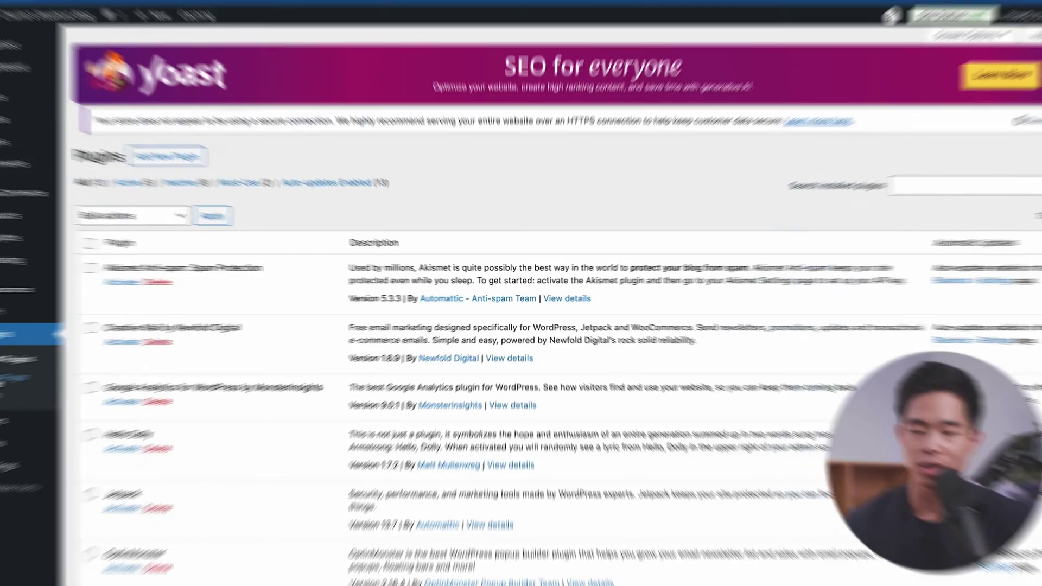
Review the installed plugins, delete Creative Mail by Newfold Digital and activate Yoast SEO
{"action": "scroll", "coordinate": [290, 380], "scroll_direction": "down", "scroll_amount": 8}
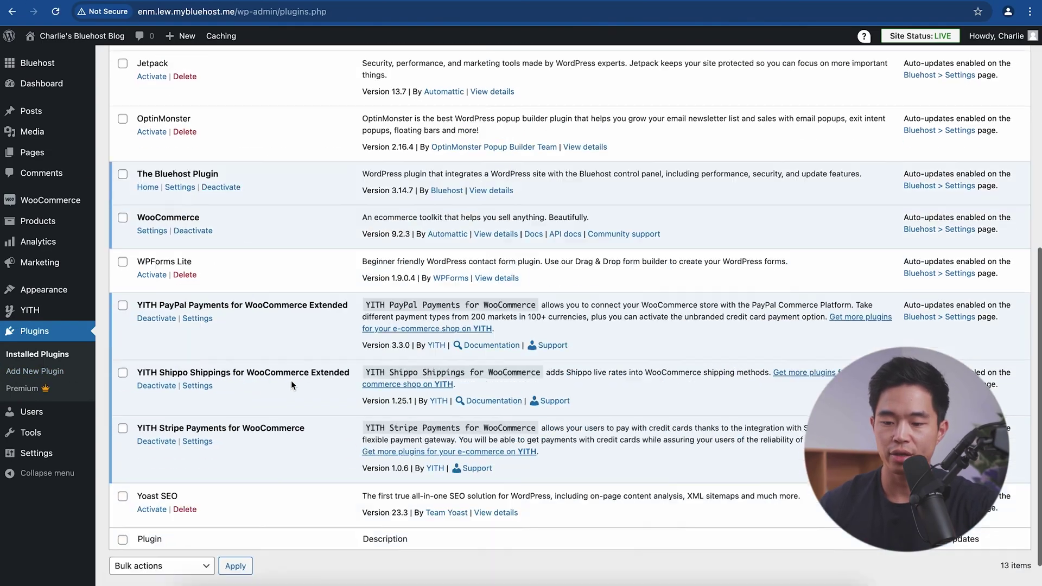
{"action": "scroll", "coordinate": [291, 379], "scroll_direction": "up", "scroll_amount": 8}
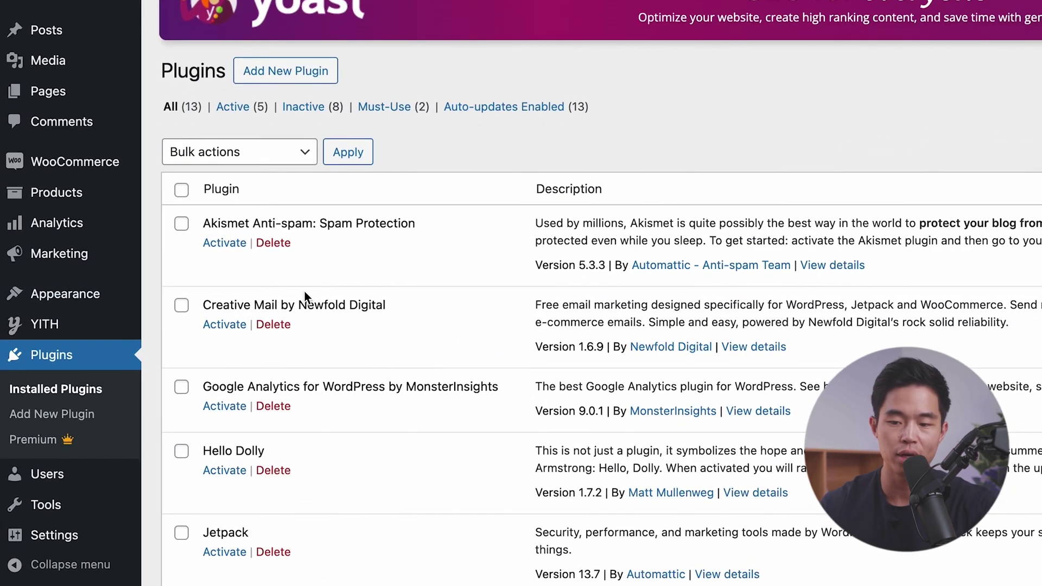
{"action": "left_click", "coordinate": [274, 324]}
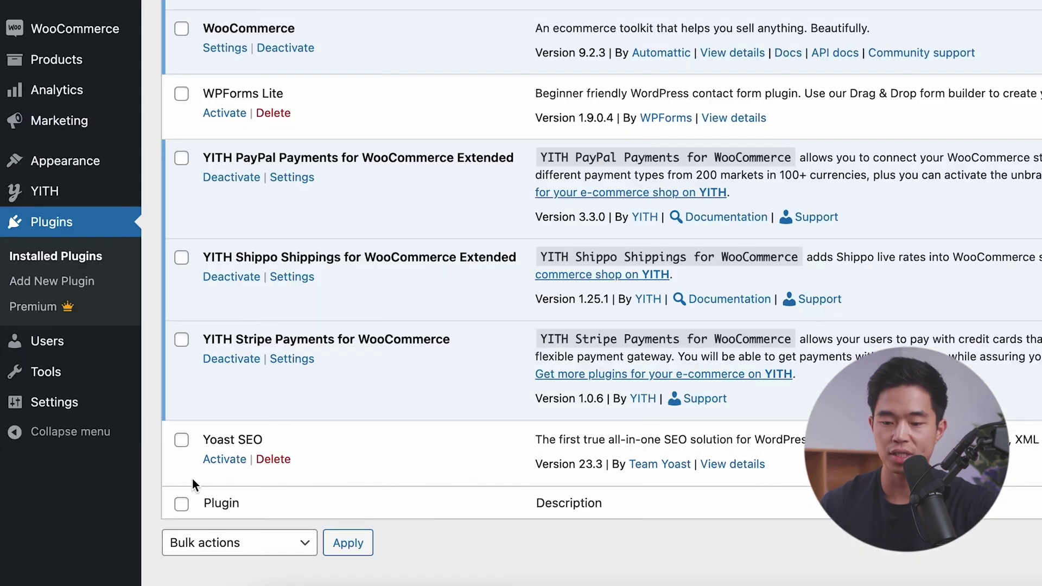
{"action": "left_click", "coordinate": [230, 463]}
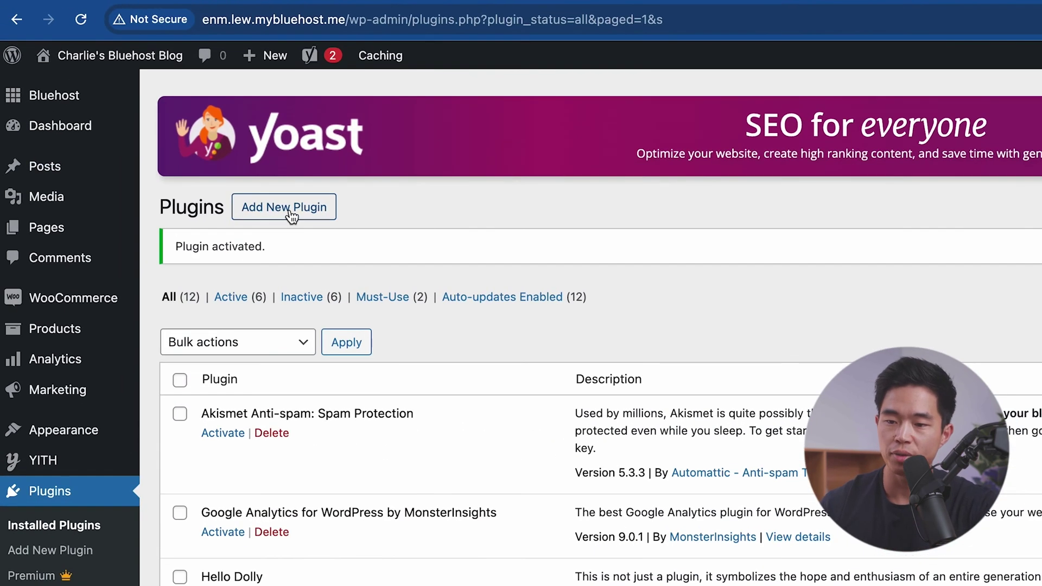
Search the plugin directory for "elementor", and install and activate the Elementor Website Builder plugin
{"action": "left_click", "coordinate": [286, 208]}
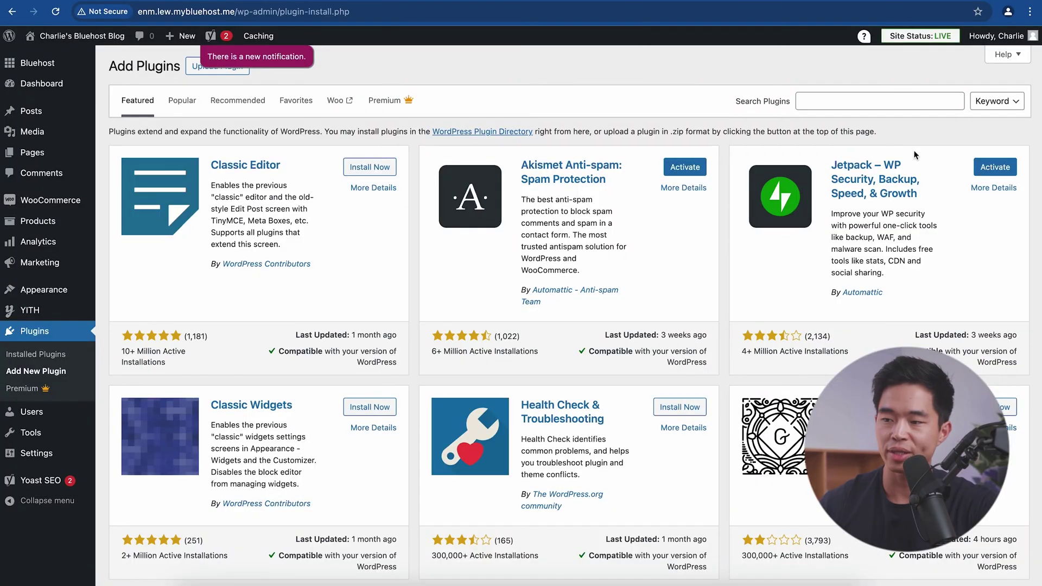
{"action": "left_click", "coordinate": [193, 108]}
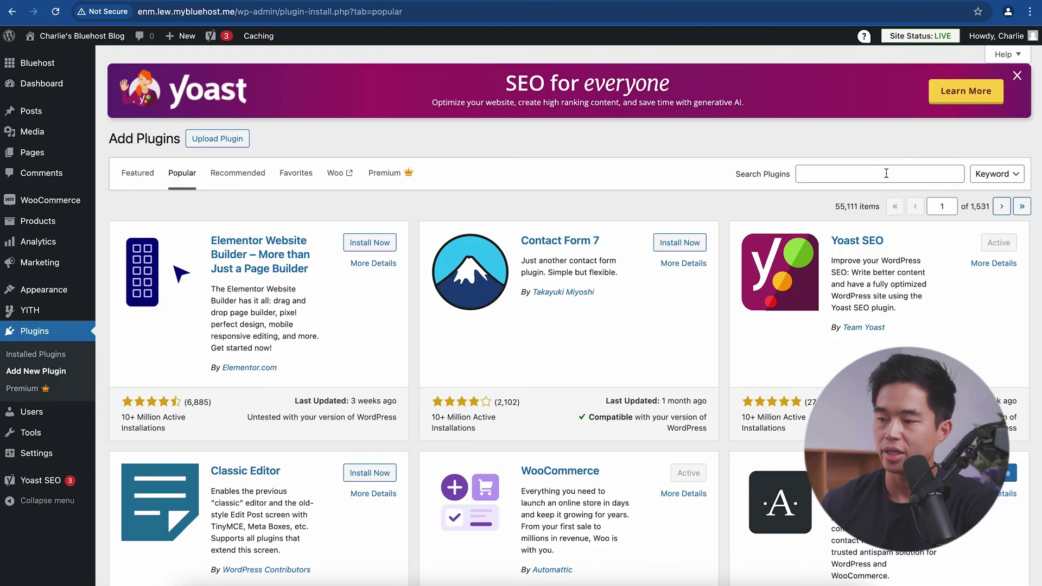
{"action": "left_click", "coordinate": [879, 174]}
{"action": "type", "text": "elemn"}
{"action": "key", "text": "BackSpace"}
{"action": "type", "text": "entor"}
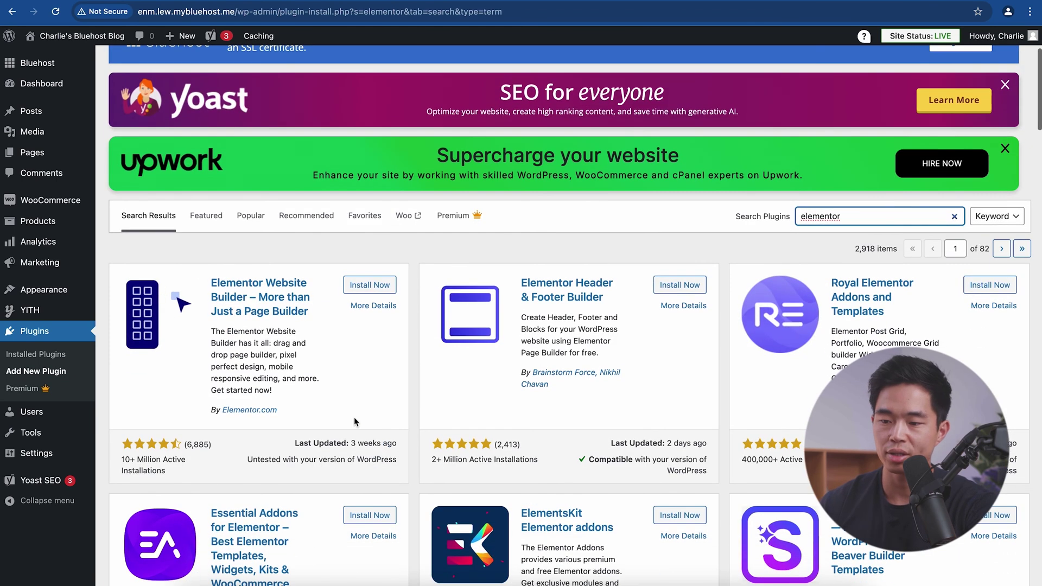
{"action": "left_click", "coordinate": [380, 285]}
{"action": "left_click", "coordinate": [384, 285]}
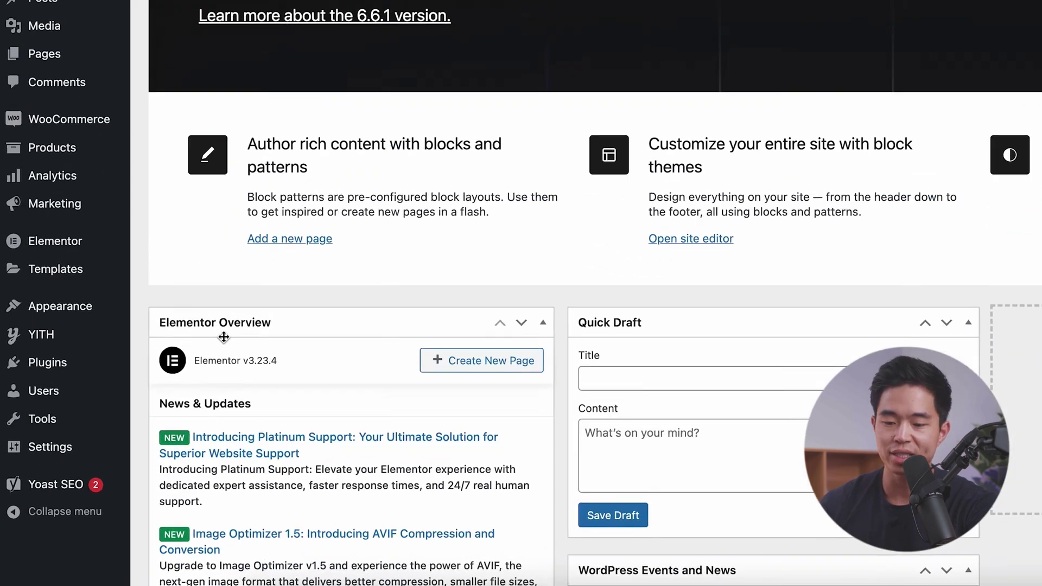
Open the permalink settings to check the site's permalink structure
{"action": "mouse_move", "coordinate": [77, 380]}
{"action": "left_click", "coordinate": [260, 495]}
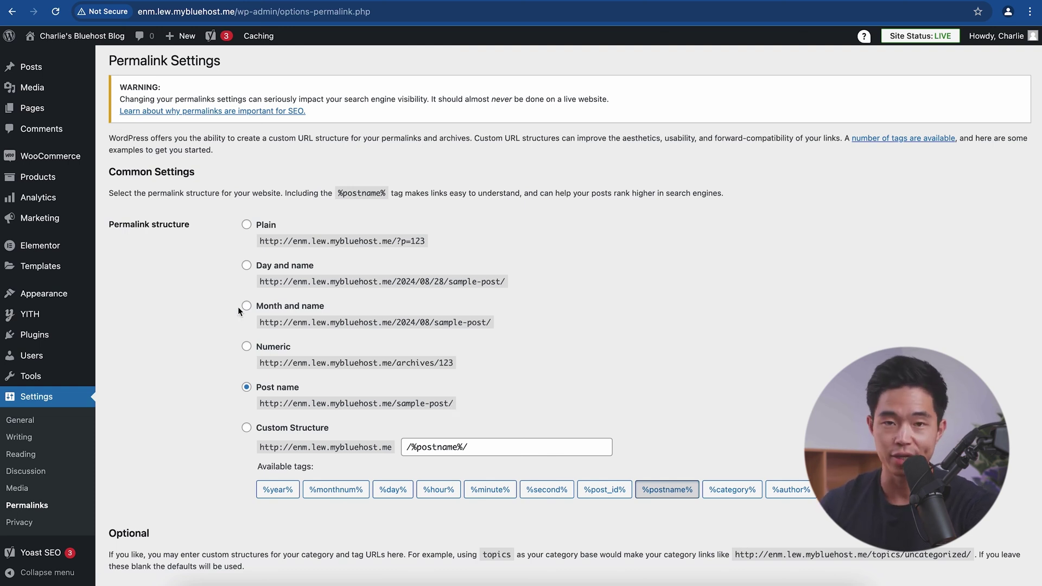
Open the WordPress.org theme catalogue from the site's themes and browse the popular themes
{"action": "mouse_move", "coordinate": [49, 296]}
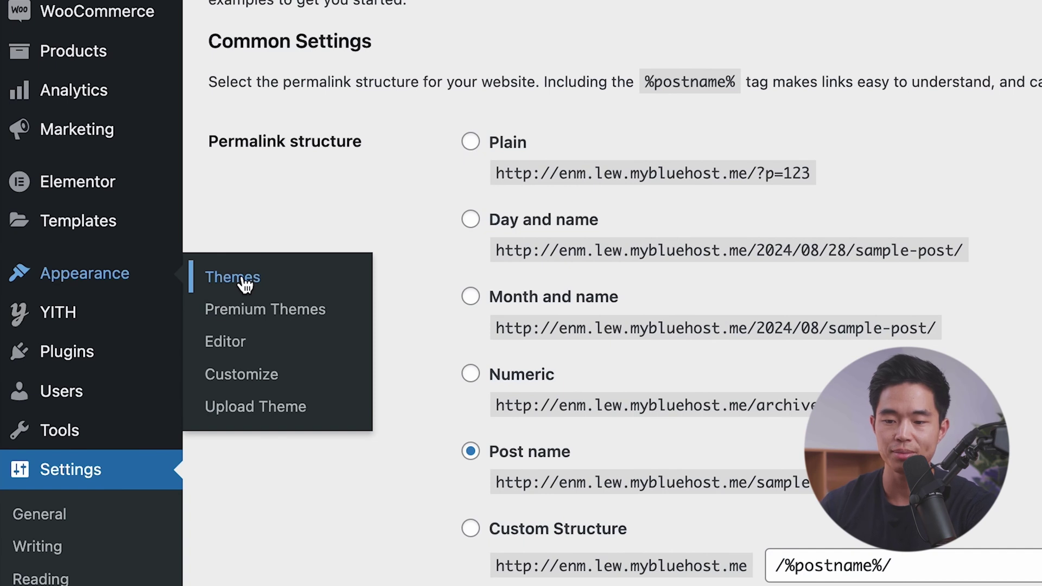
{"action": "left_click", "coordinate": [244, 281]}
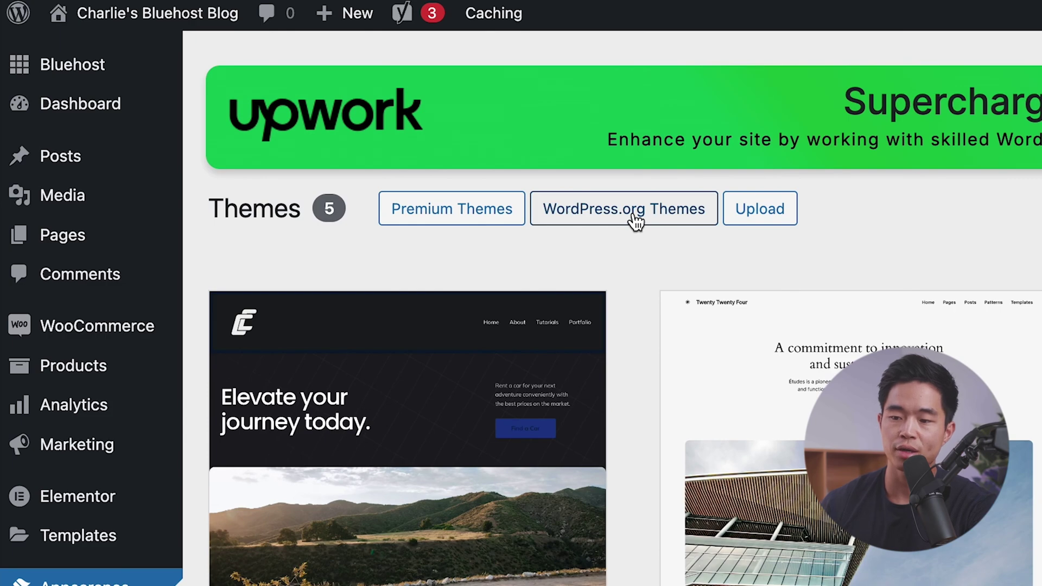
{"action": "left_click", "coordinate": [635, 220]}
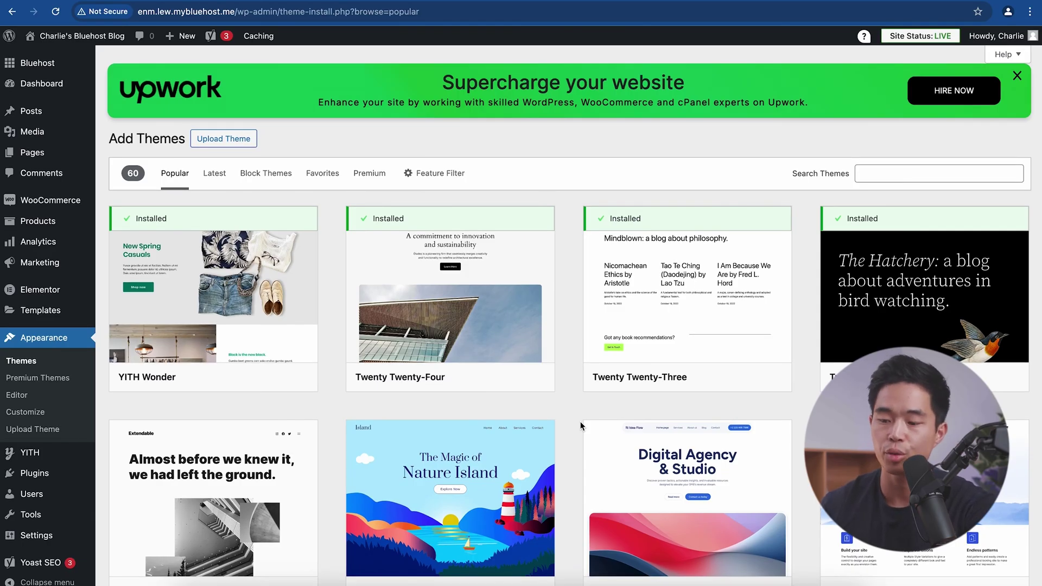
{"action": "scroll", "coordinate": [580, 426], "scroll_direction": "down", "scroll_amount": 3}
{"action": "scroll", "coordinate": [581, 426], "scroll_direction": "down", "scroll_amount": 2}
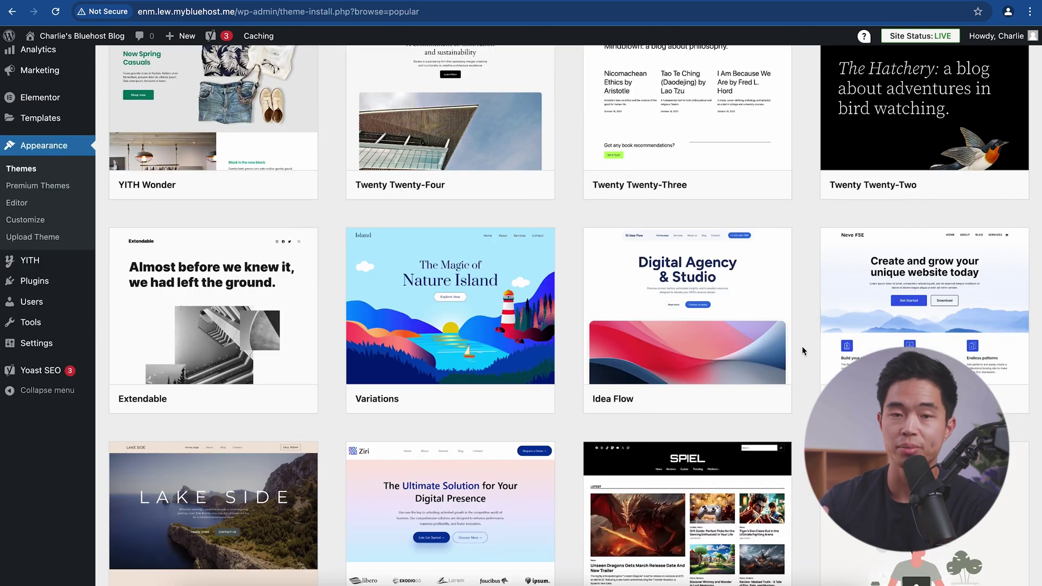
{"action": "scroll", "coordinate": [802, 350], "scroll_direction": "down", "scroll_amount": 5}
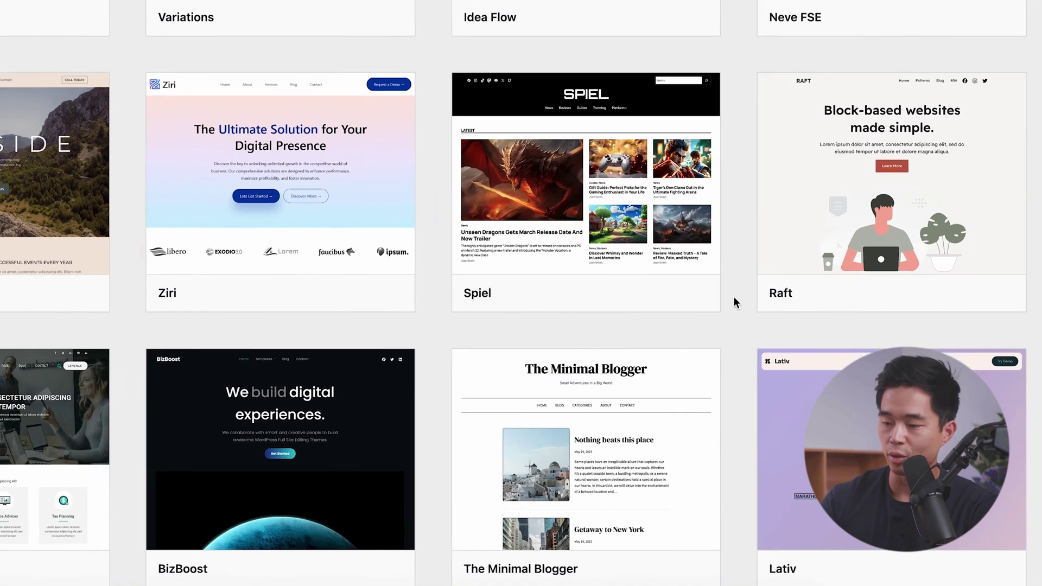
Preview the Lativ theme's demo page and install the theme
{"action": "scroll", "coordinate": [734, 303], "scroll_direction": "down", "scroll_amount": 4}
{"action": "mouse_move", "coordinate": [841, 318]}
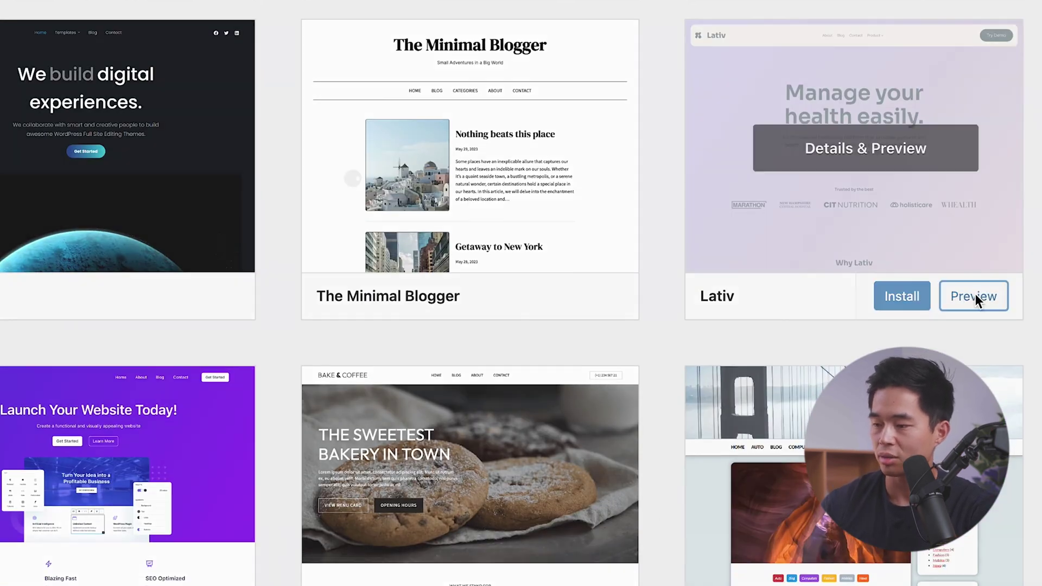
{"action": "left_click", "coordinate": [973, 296]}
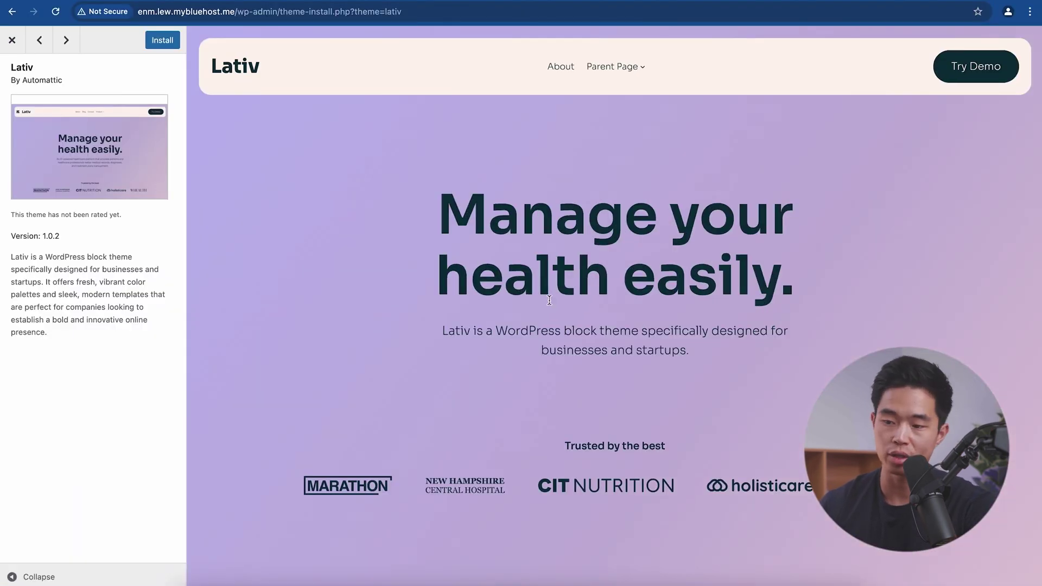
{"action": "scroll", "coordinate": [499, 386], "scroll_direction": "down", "scroll_amount": 10}
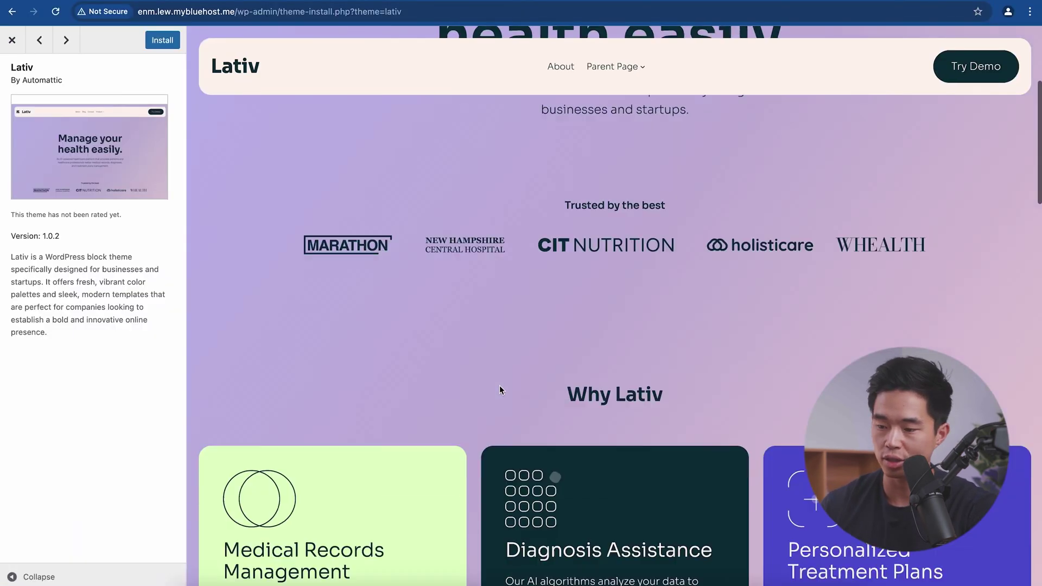
{"action": "scroll", "coordinate": [499, 390], "scroll_direction": "up", "scroll_amount": 10}
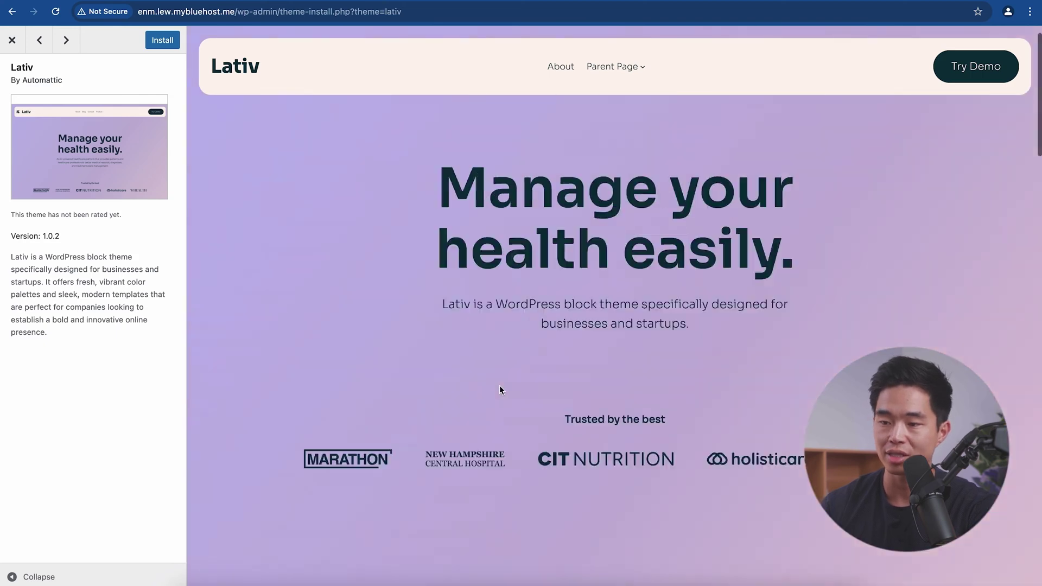
{"action": "left_click", "coordinate": [164, 41]}
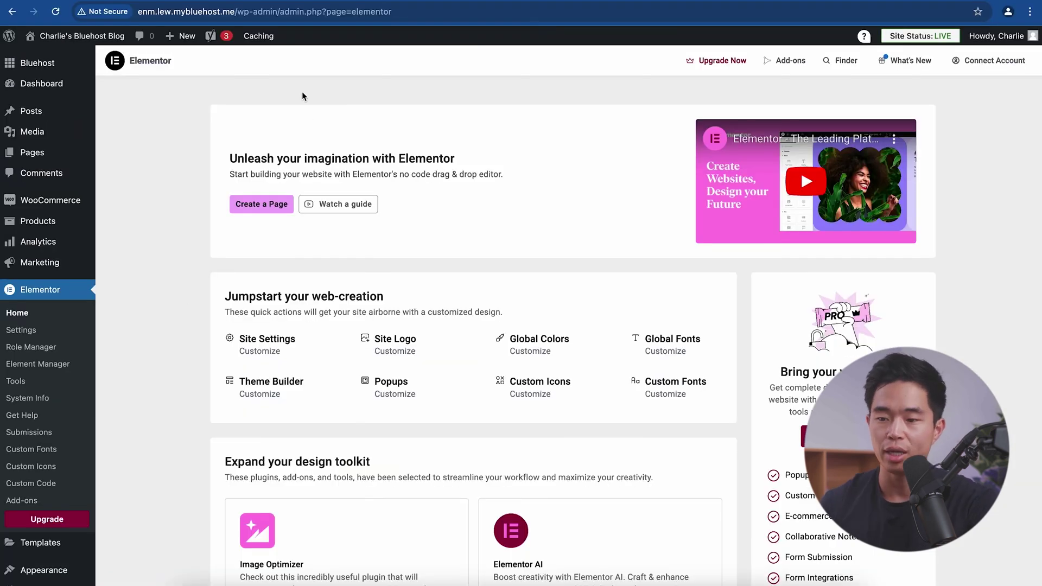
Create a new page with Elementor and dismiss the AI notification in its editor
{"action": "left_click", "coordinate": [272, 205]}
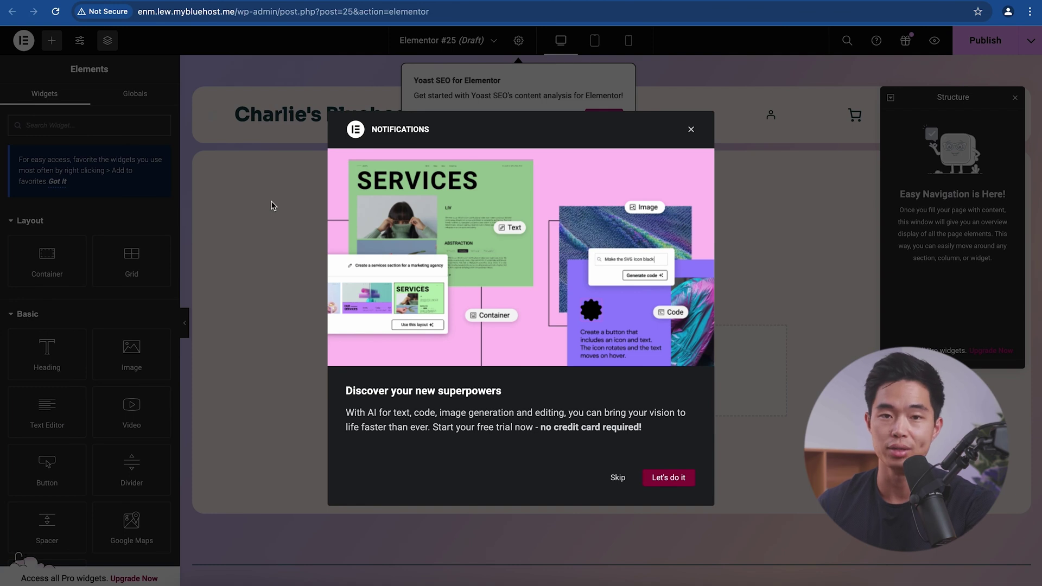
{"action": "left_click", "coordinate": [272, 205]}
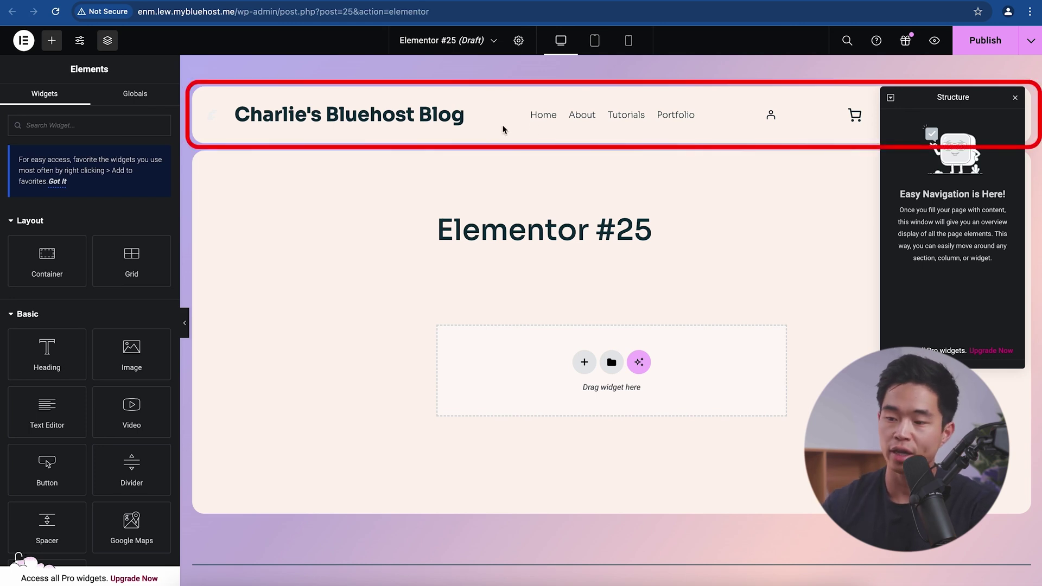
{"action": "scroll", "coordinate": [537, 122], "scroll_direction": "down", "scroll_amount": 6}
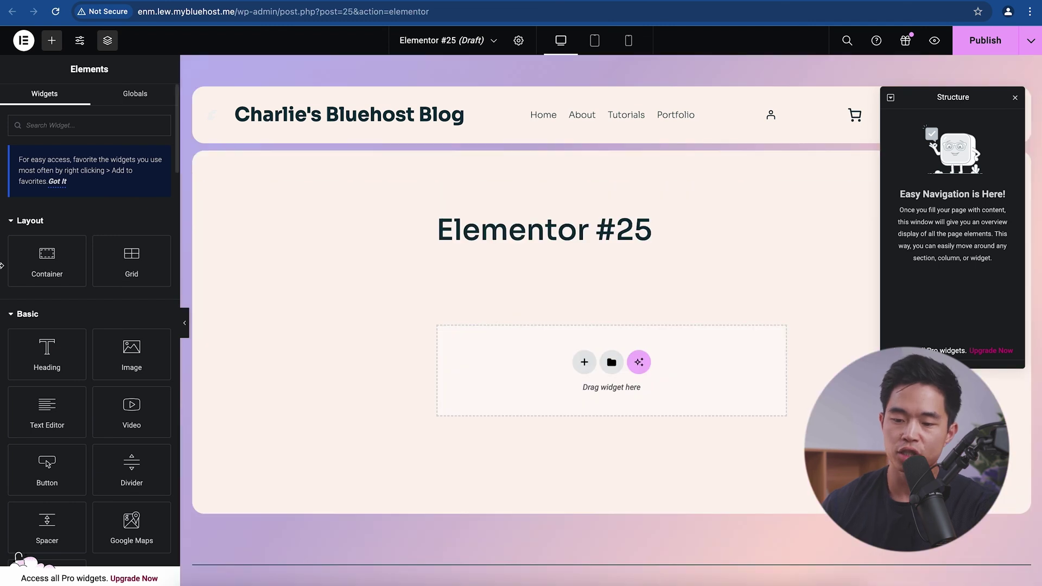
Add a Flexbox container with the single downward structure below the page title and place an Image widget in it
{"action": "left_click", "coordinate": [583, 363]}
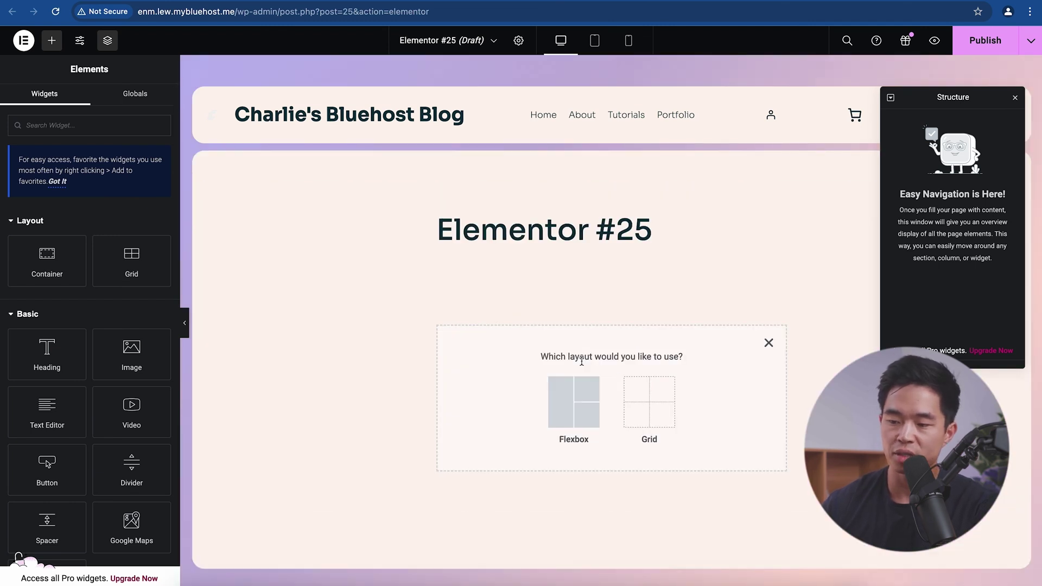
{"action": "left_click", "coordinate": [566, 407]}
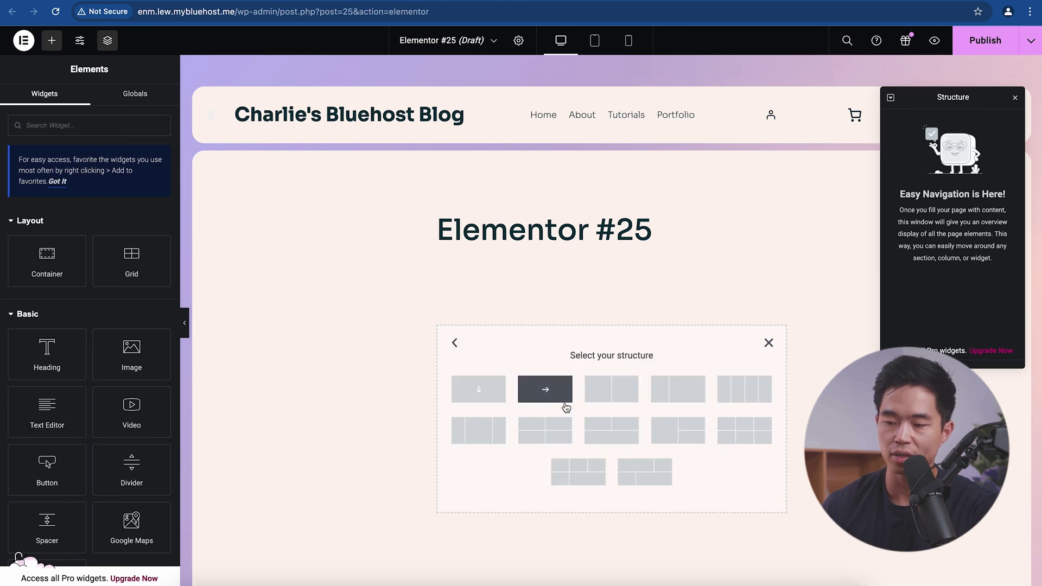
{"action": "left_click", "coordinate": [472, 386]}
{"action": "left_click", "coordinate": [612, 297]}
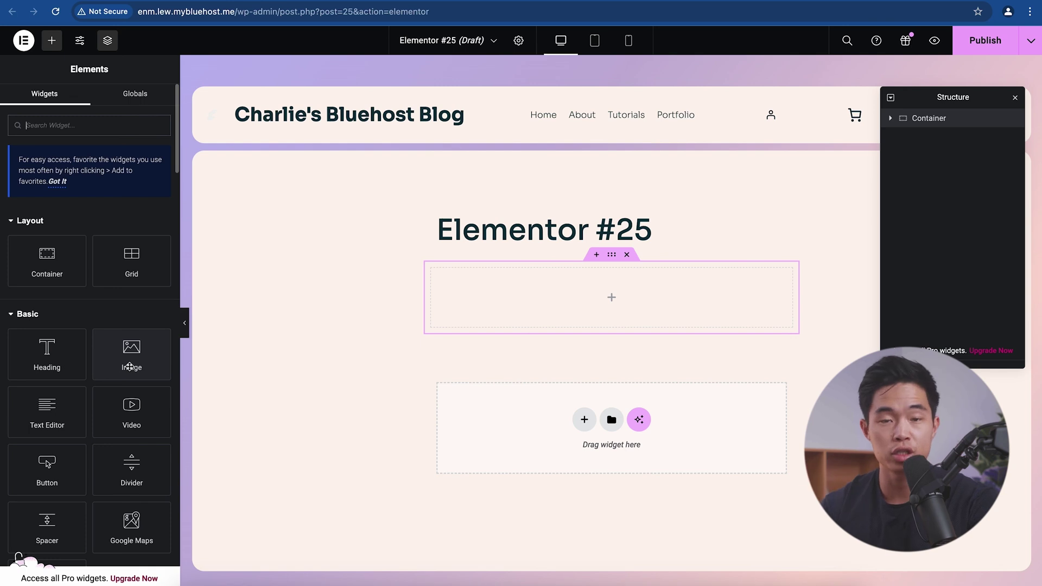
{"action": "scroll", "coordinate": [35, 248], "scroll_direction": "down", "scroll_amount": 1}
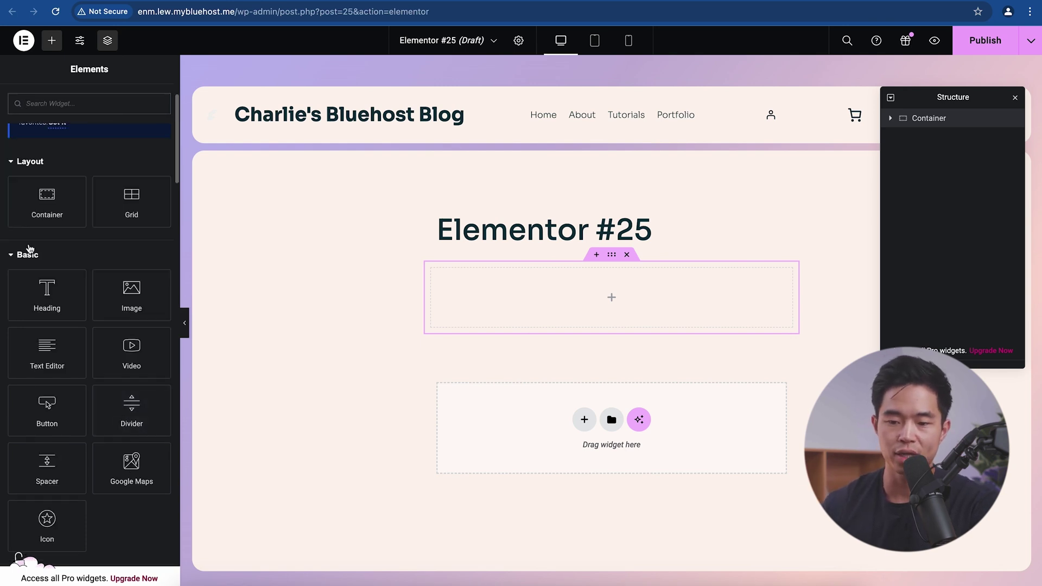
{"action": "left_click_drag", "start_coordinate": [137, 298], "coordinate": [596, 296]}
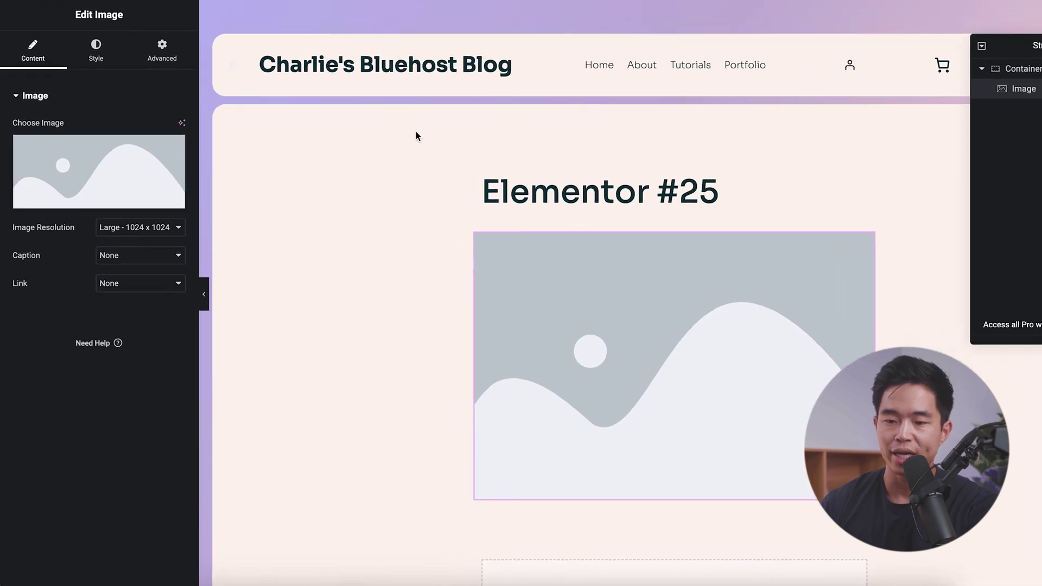
Upload a photo for the Image widget and set its image resolution to 1536 x 1536
{"action": "left_click", "coordinate": [107, 170]}
{"action": "left_click", "coordinate": [168, 84]}
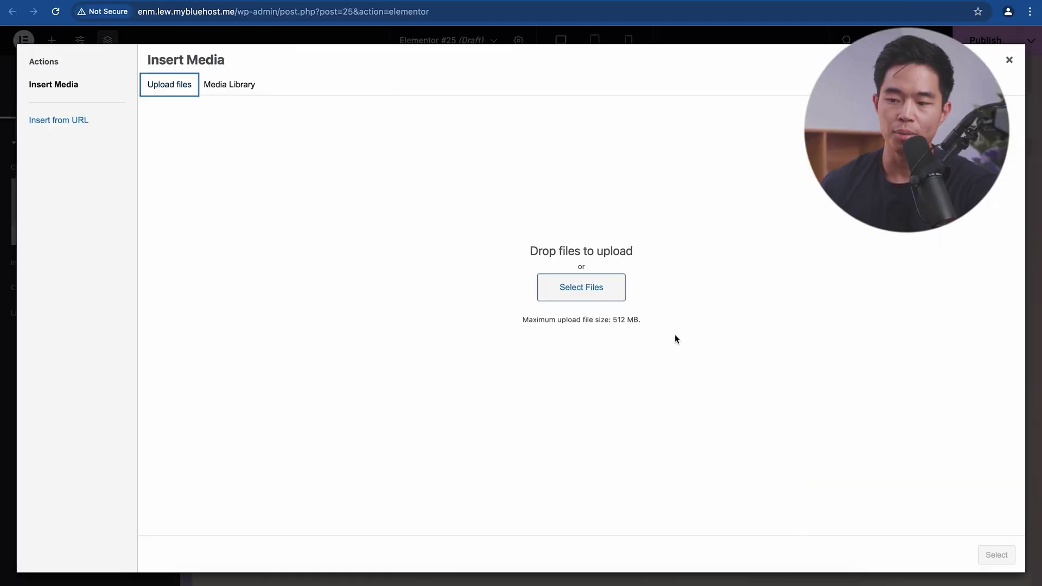
{"action": "left_click", "coordinate": [581, 296]}
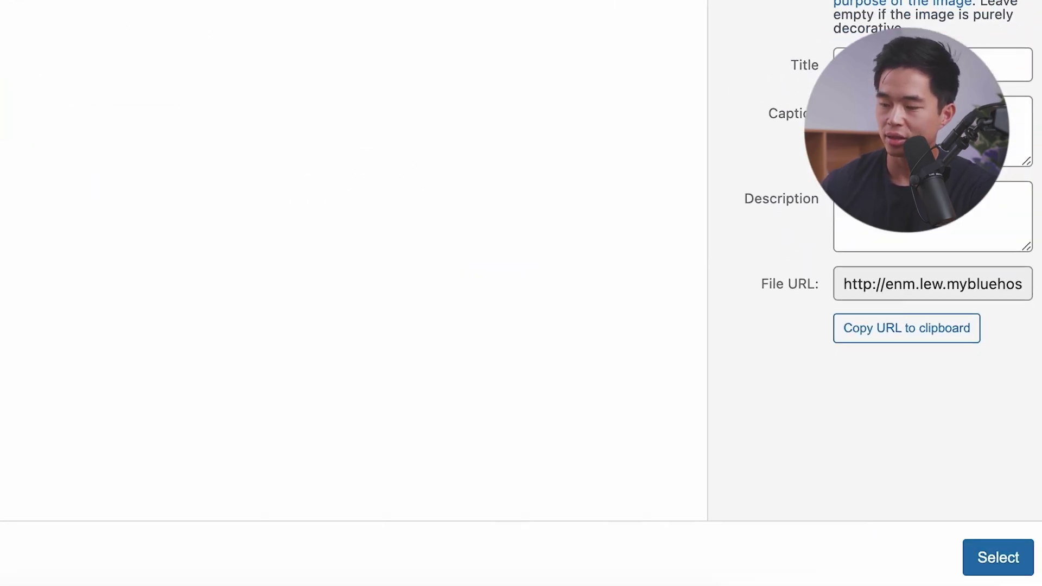
{"action": "left_click", "coordinate": [997, 555]}
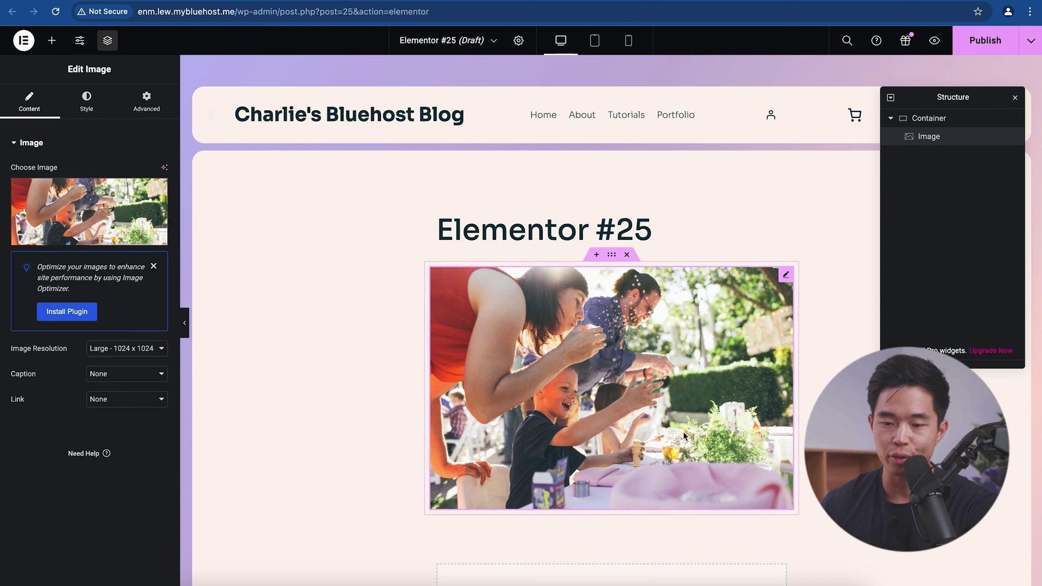
{"action": "left_click", "coordinate": [131, 349]}
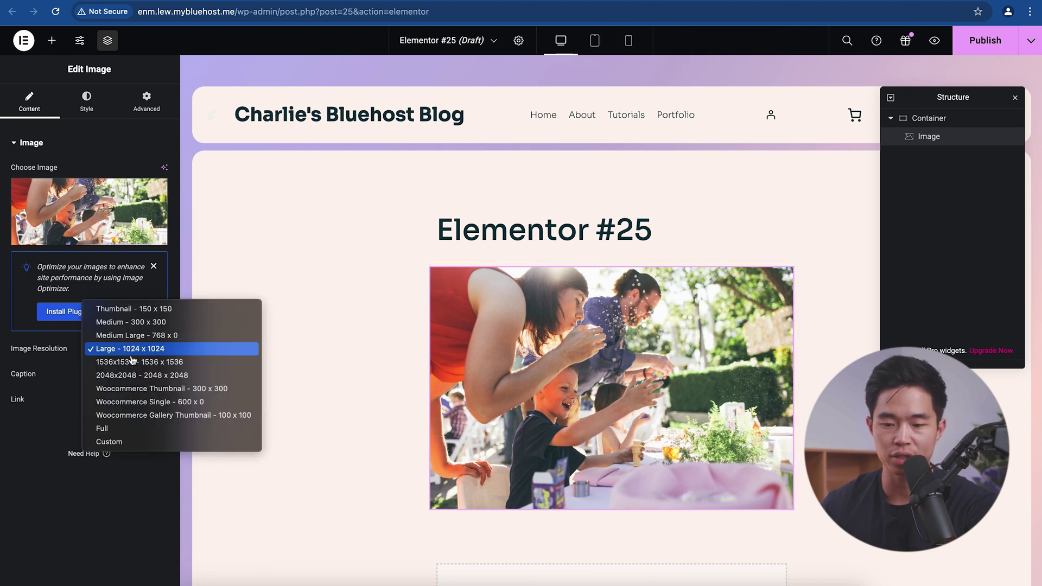
{"action": "left_click", "coordinate": [135, 362]}
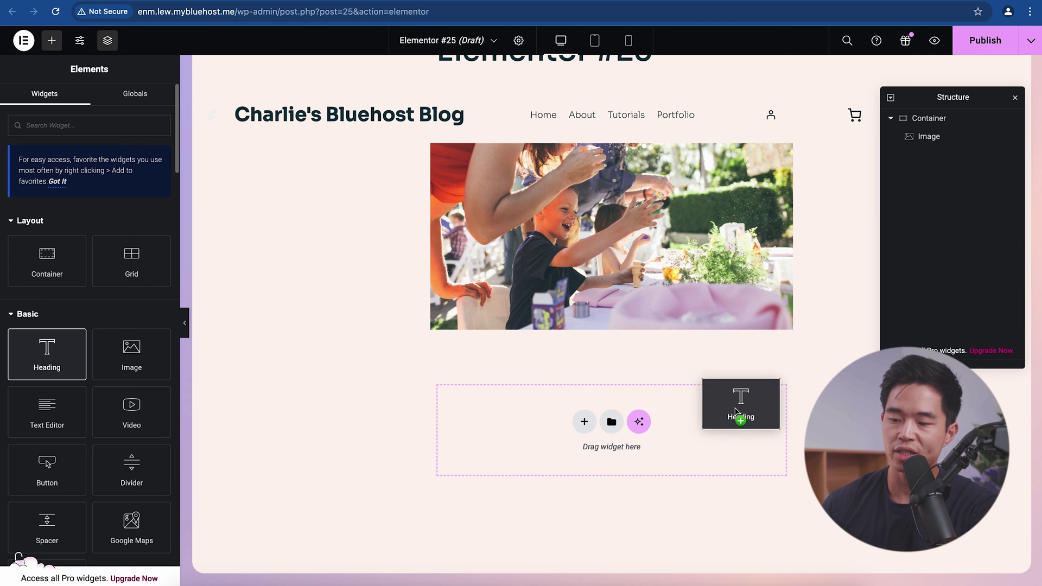
Add a Heading widget below the photo, replace its text with the site owner's full name and center it
{"action": "left_click_drag", "start_coordinate": [740, 418], "coordinate": [578, 431]}
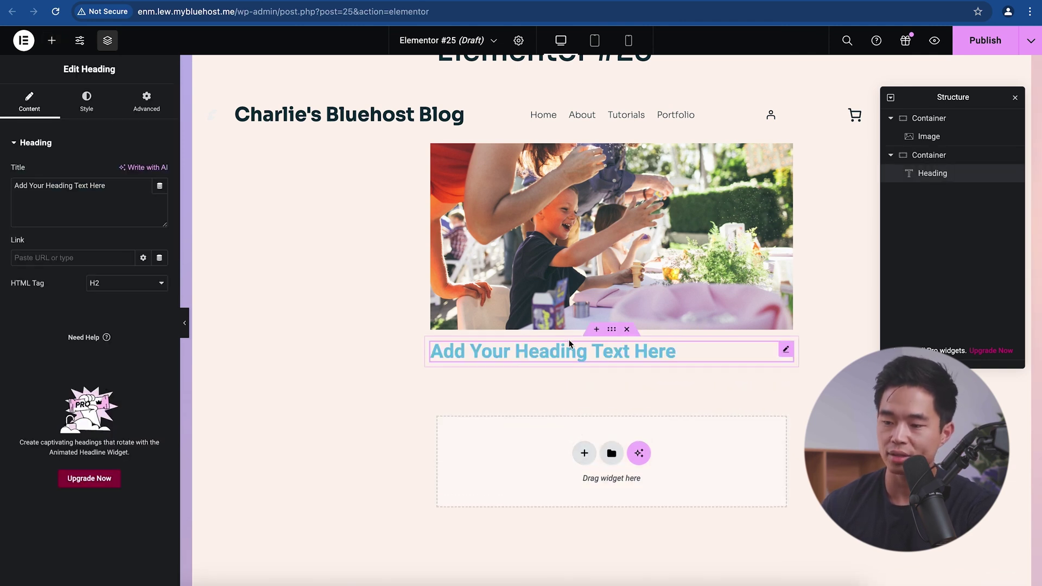
{"action": "triple_click", "coordinate": [559, 355]}
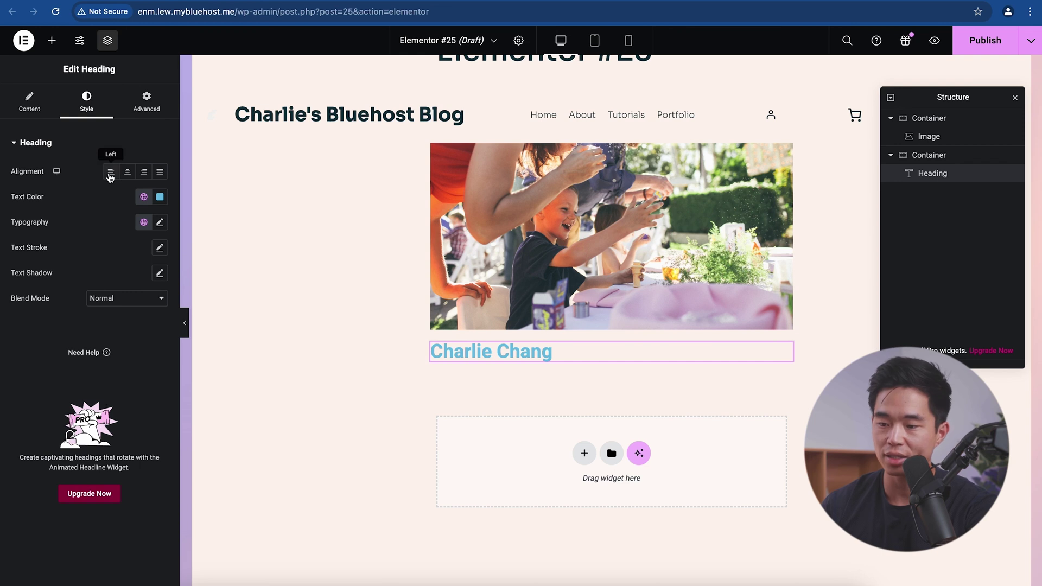
{"action": "left_click", "coordinate": [127, 171]}
{"action": "left_click", "coordinate": [310, 330]}
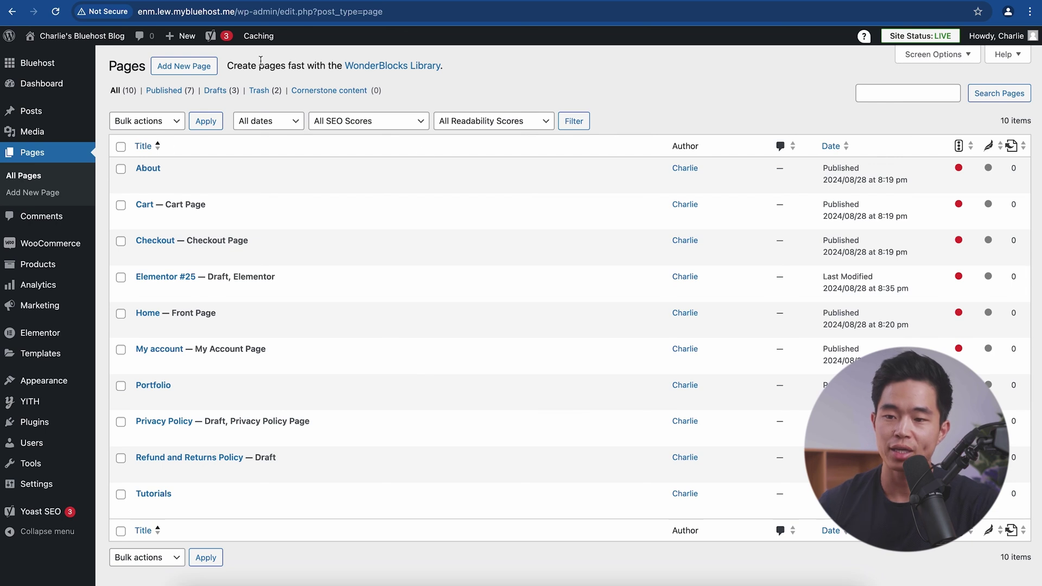
Start a new page from the list of pages, and switch to the site's overview in the Bluehost account portal
{"action": "left_click", "coordinate": [203, 67]}
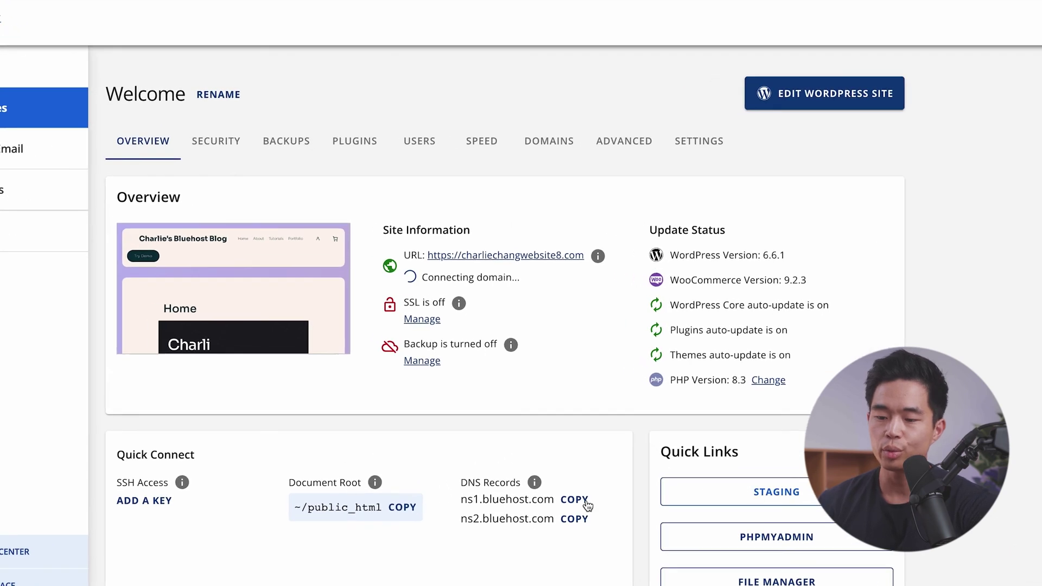
{"action": "scroll", "coordinate": [537, 479], "scroll_direction": "up", "scroll_amount": 1}
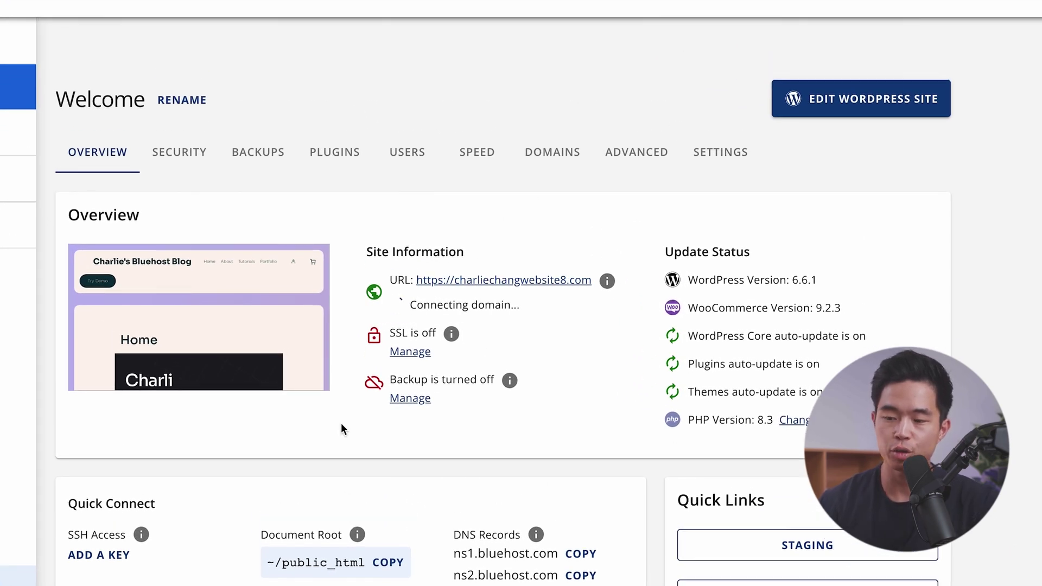